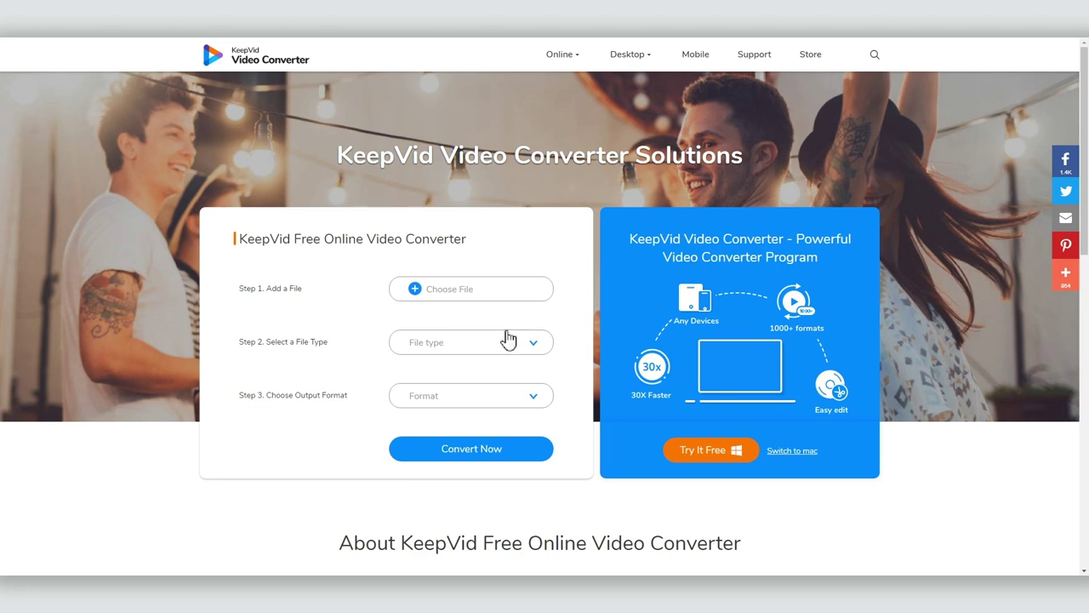
left_click(451, 403)
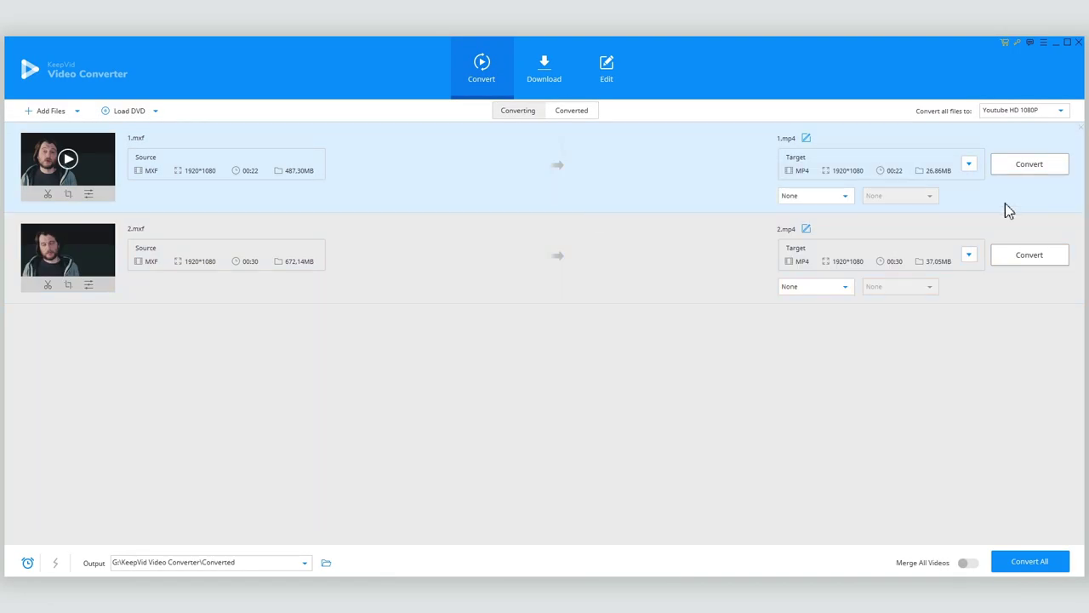
Create a custom HD 1080P output preset for the first video with 25 fps and a 6000 kbps video bitrate.
left_click(969, 163)
scroll(733, 376, "down", 5)
left_click(1046, 360)
left_click(968, 164)
left_click(978, 372)
left_click(794, 326)
left_click(795, 326)
left_click(951, 328)
left_click(917, 347)
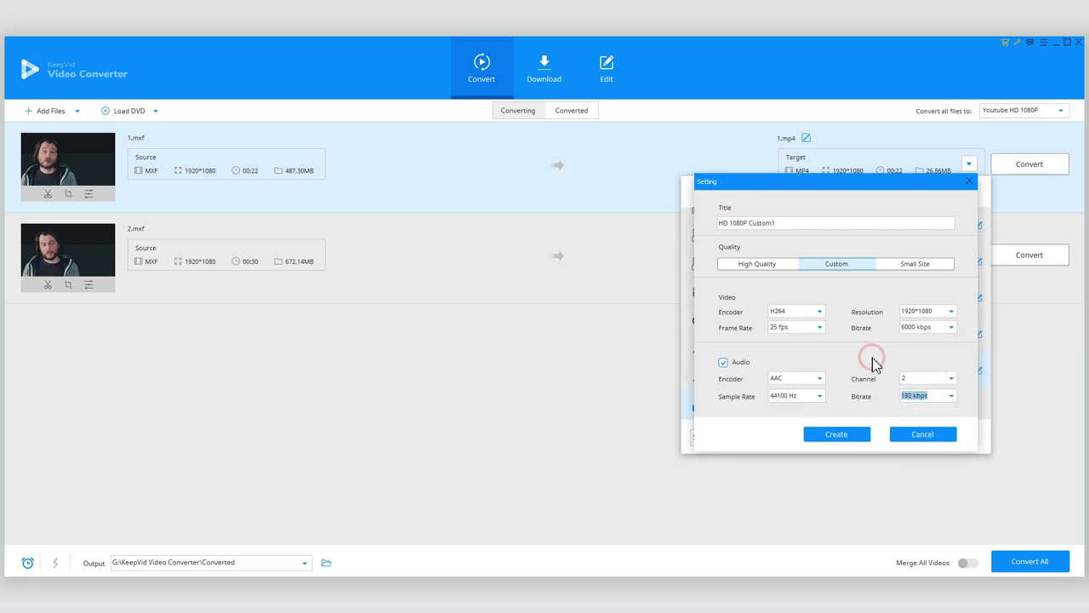
left_click(857, 434)
left_click(827, 404)
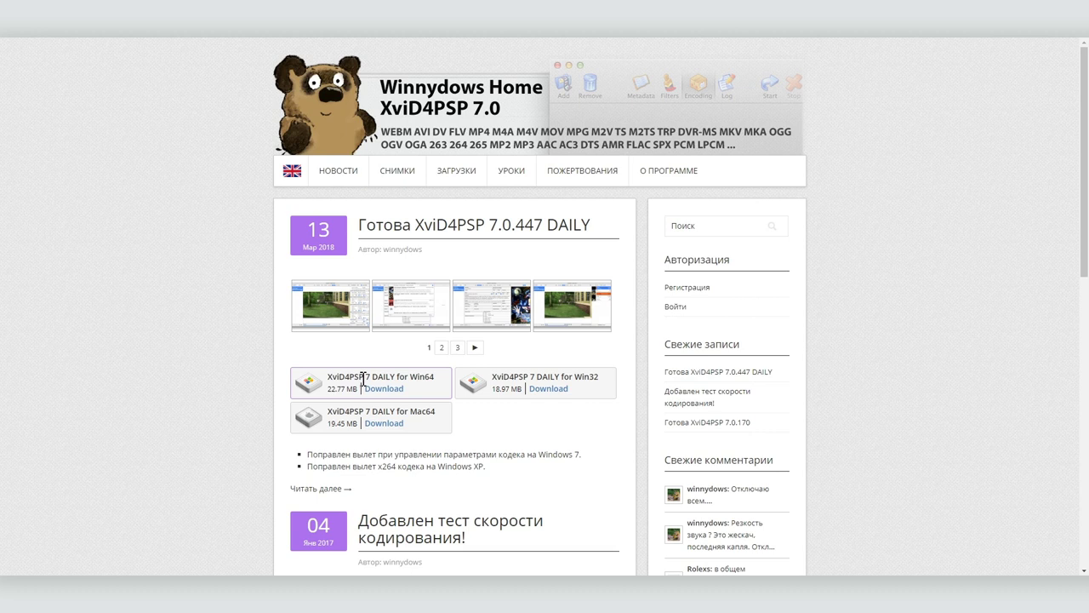
Download the Win64 build of XviD4PSP 7 DAILY.
left_click(383, 389)
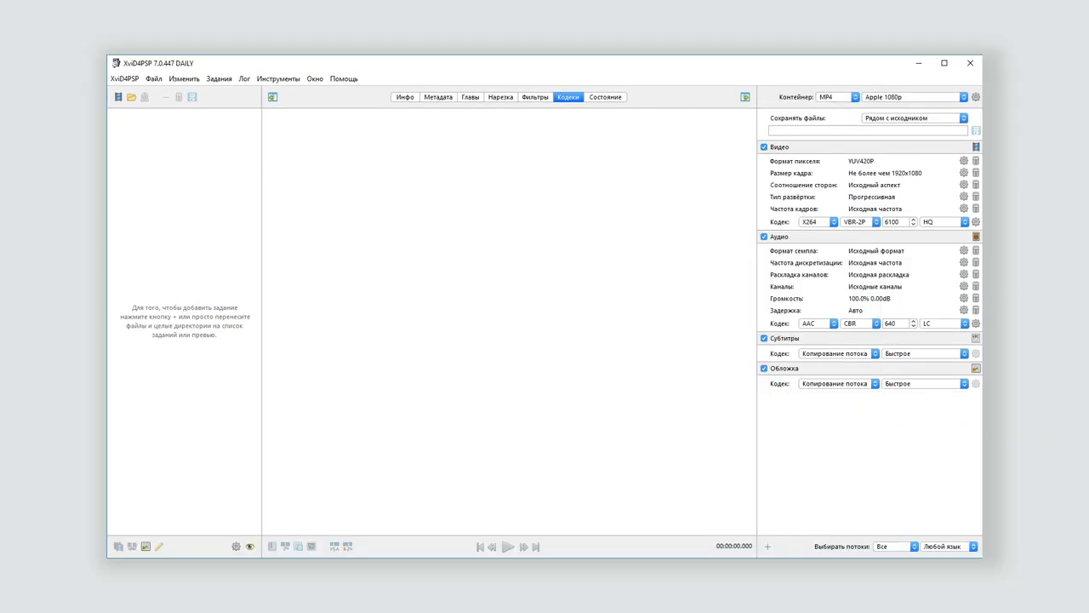
key("alt+Tab")
left_click(719, 244)
left_click_drag(705, 258, 150, 194)
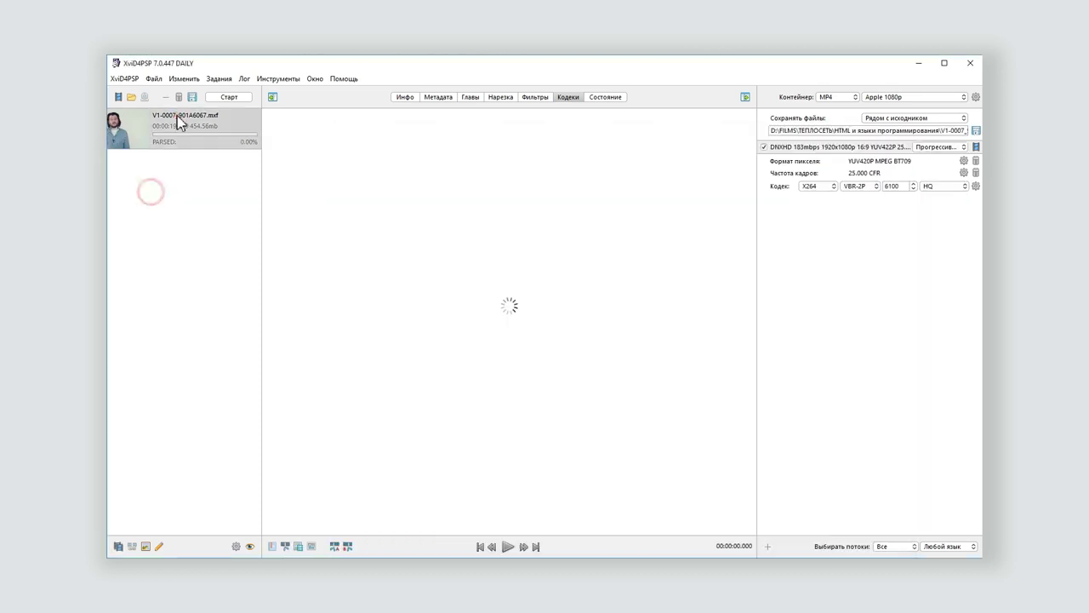
left_click(205, 283)
left_click(190, 126)
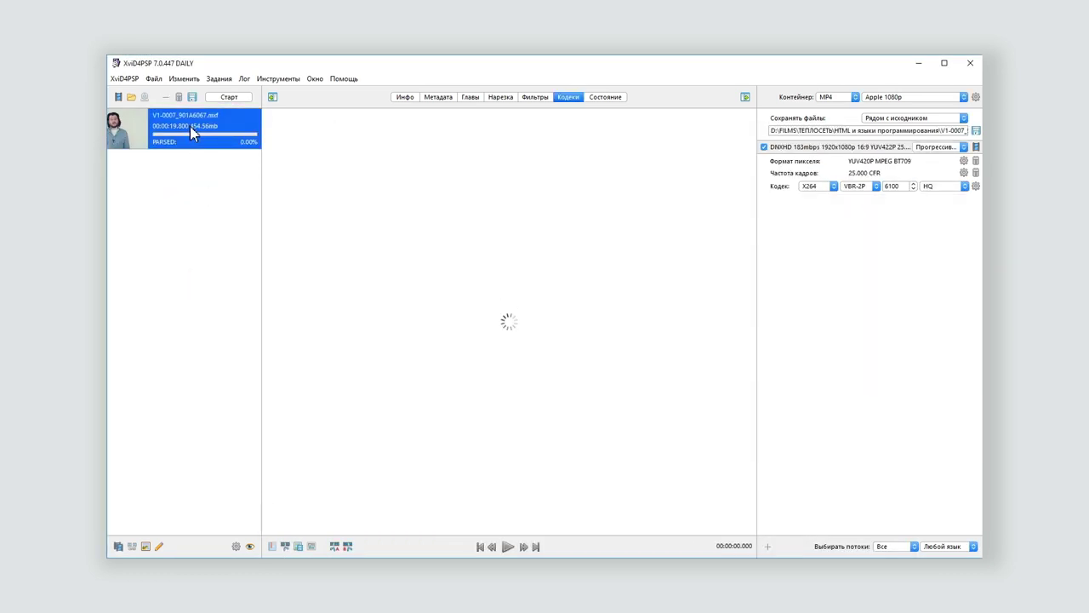
key("Delete")
left_click(131, 97)
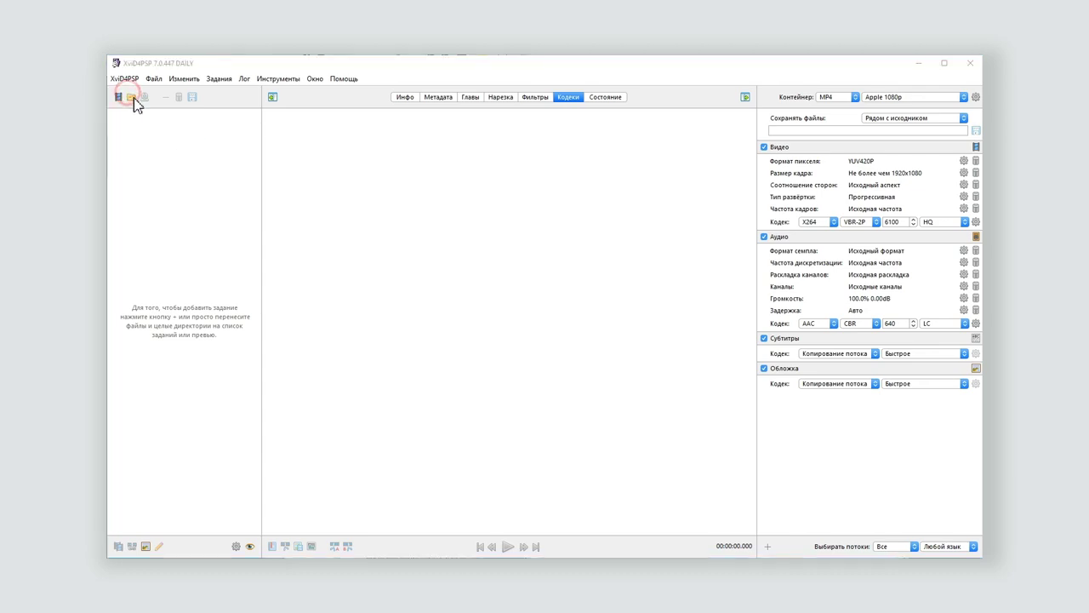
scroll(603, 366, "down", 3)
left_click(548, 324)
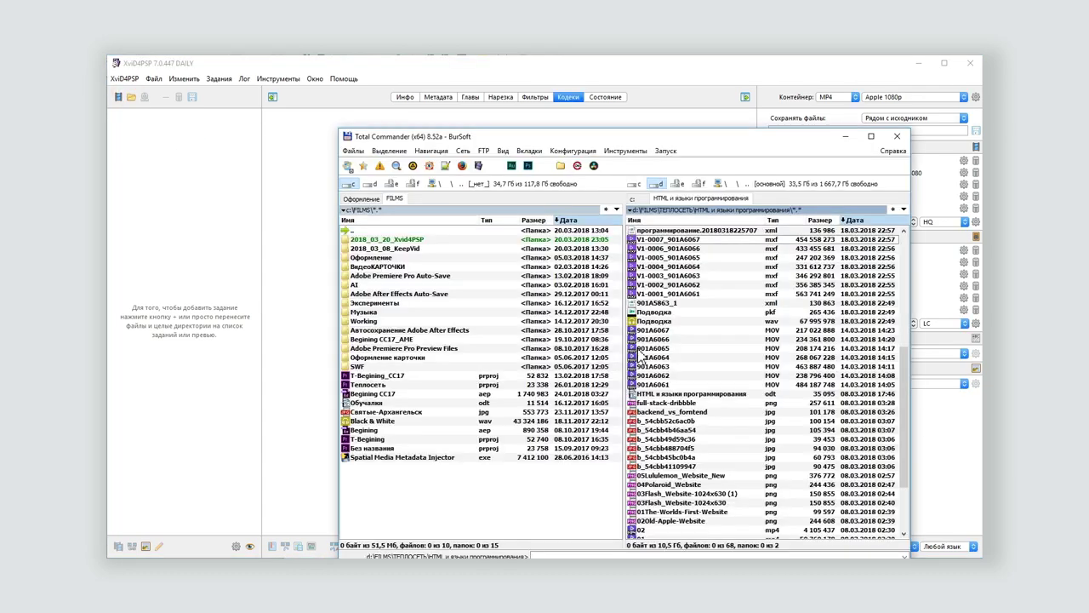
left_click_drag(730, 231, 243, 195)
left_click(229, 146)
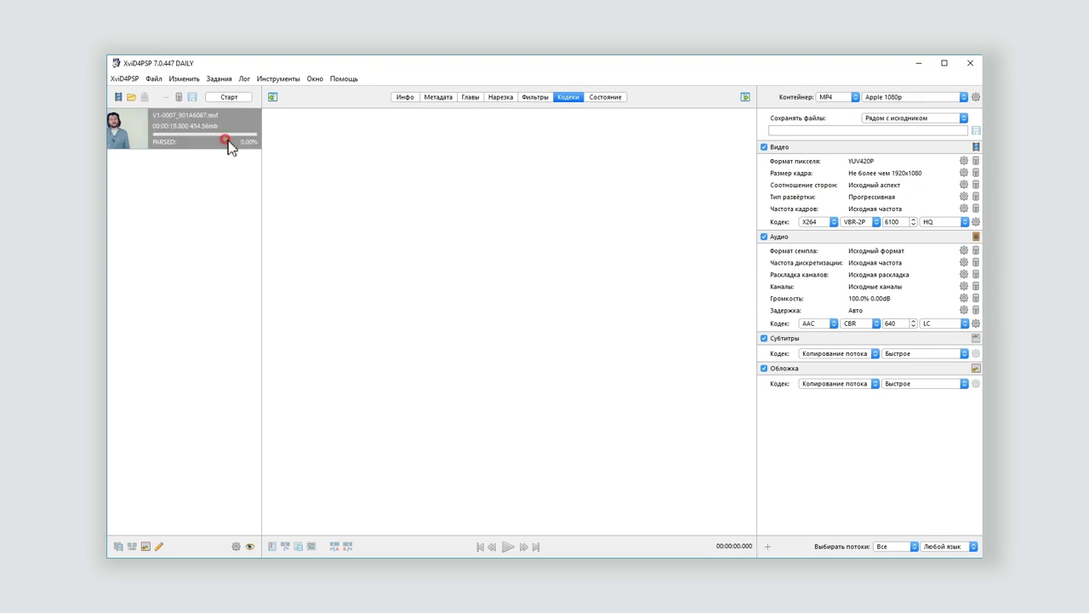
key("Delete")
Add Sequence 01.mxf from Total Commander to the XviD4PSP job list and select the job.
key("alt+Tab")
left_click_drag(903, 409, 901, 292)
left_click_drag(729, 249, 186, 198)
left_click(195, 129)
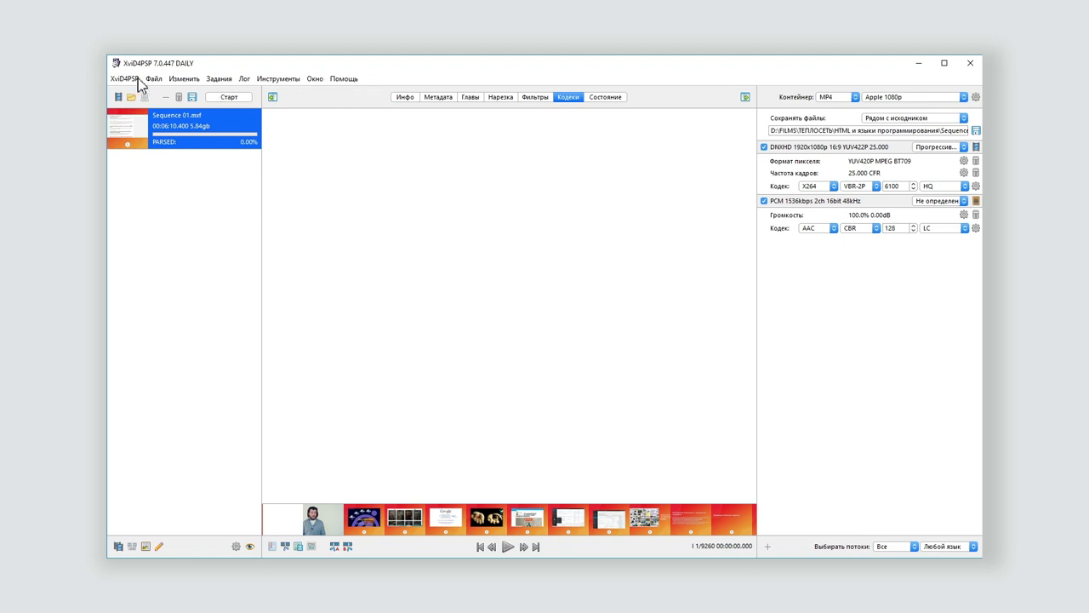
Review the job's file information, metadata, chapters, cutting, filter and codec settings.
left_click(398, 98)
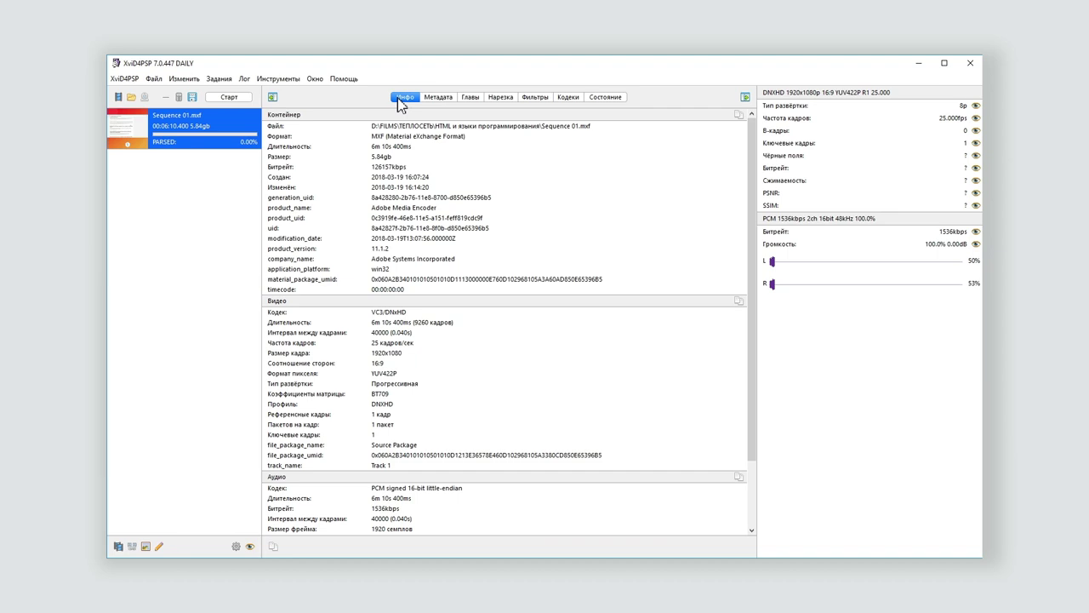
left_click(450, 99)
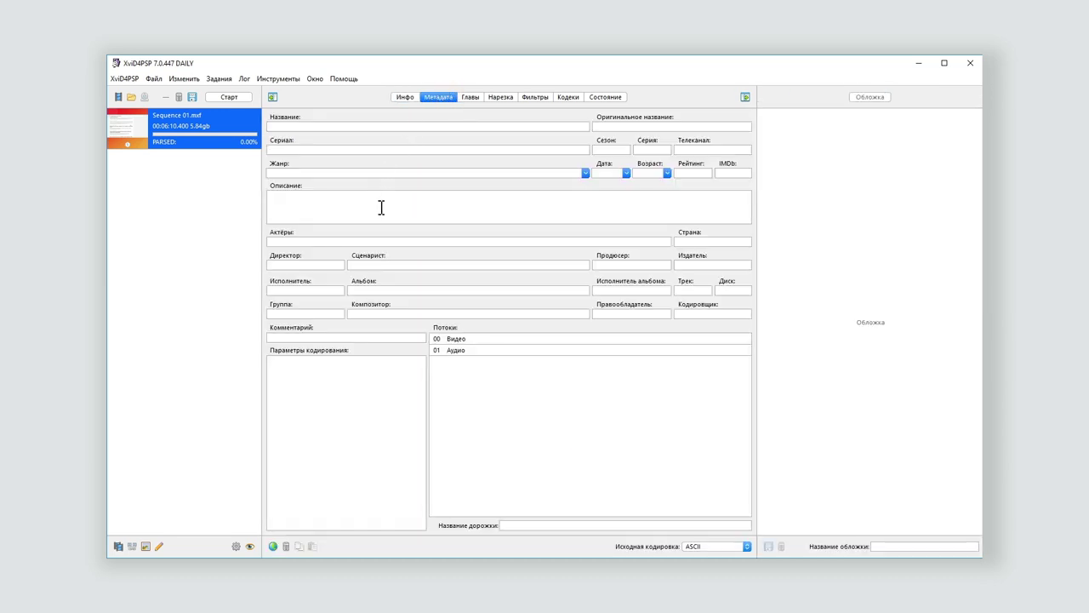
left_click(470, 96)
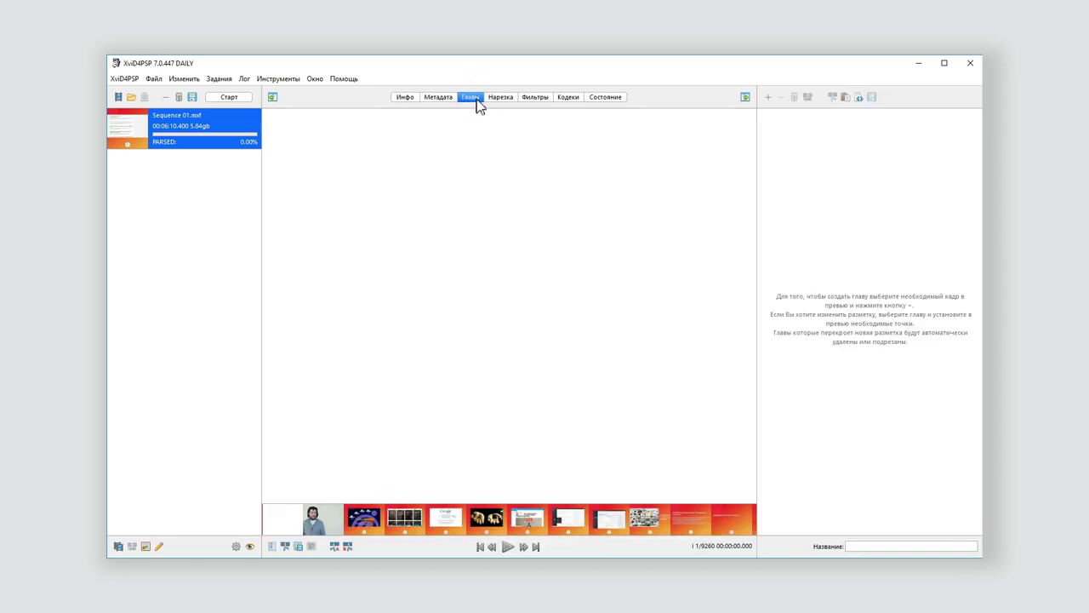
left_click(501, 96)
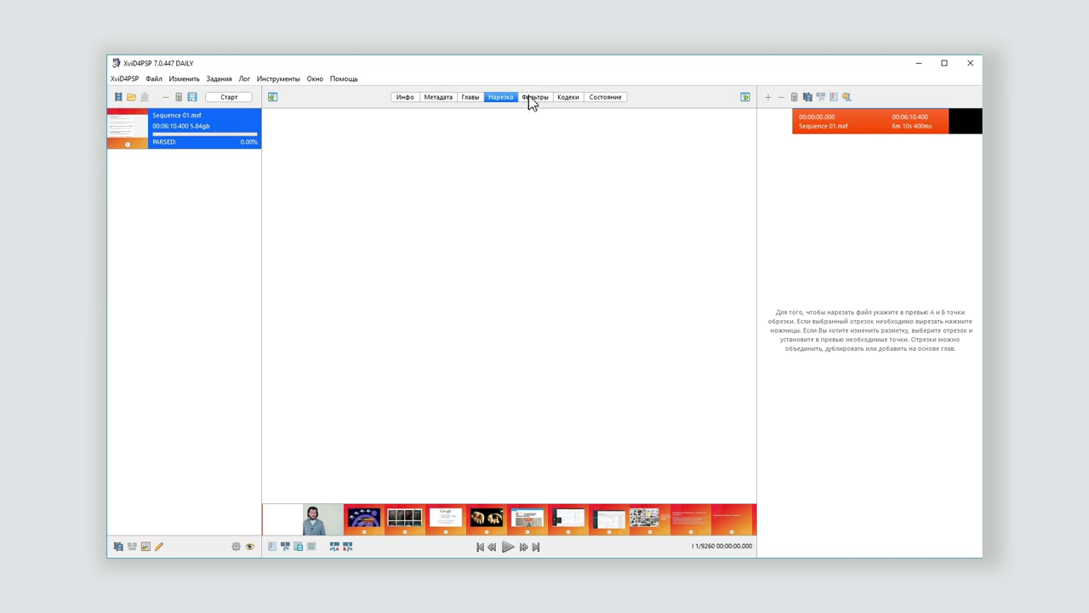
left_click(530, 98)
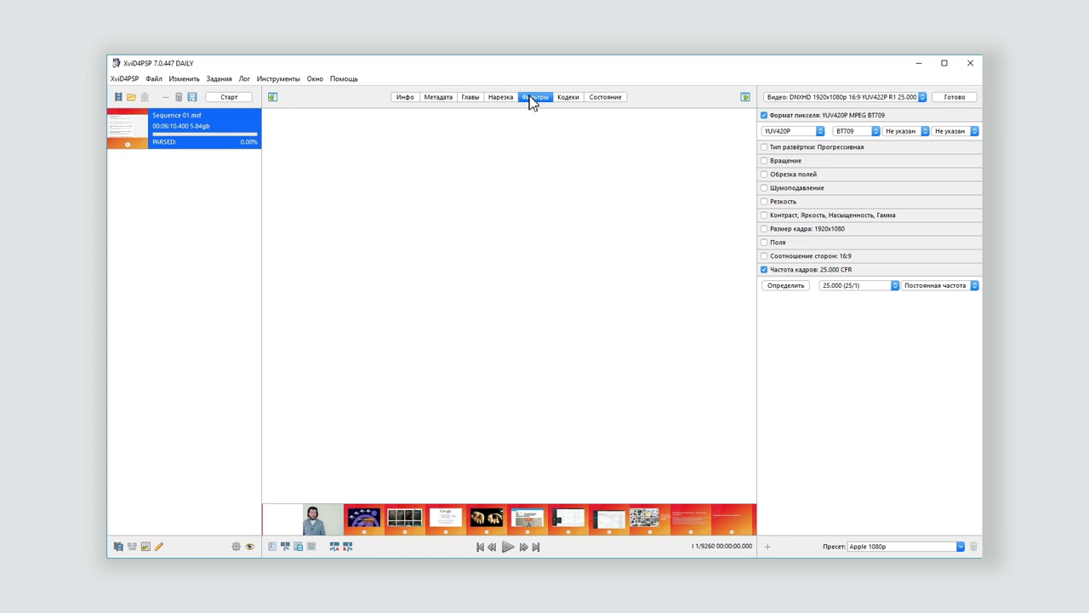
left_click(568, 97)
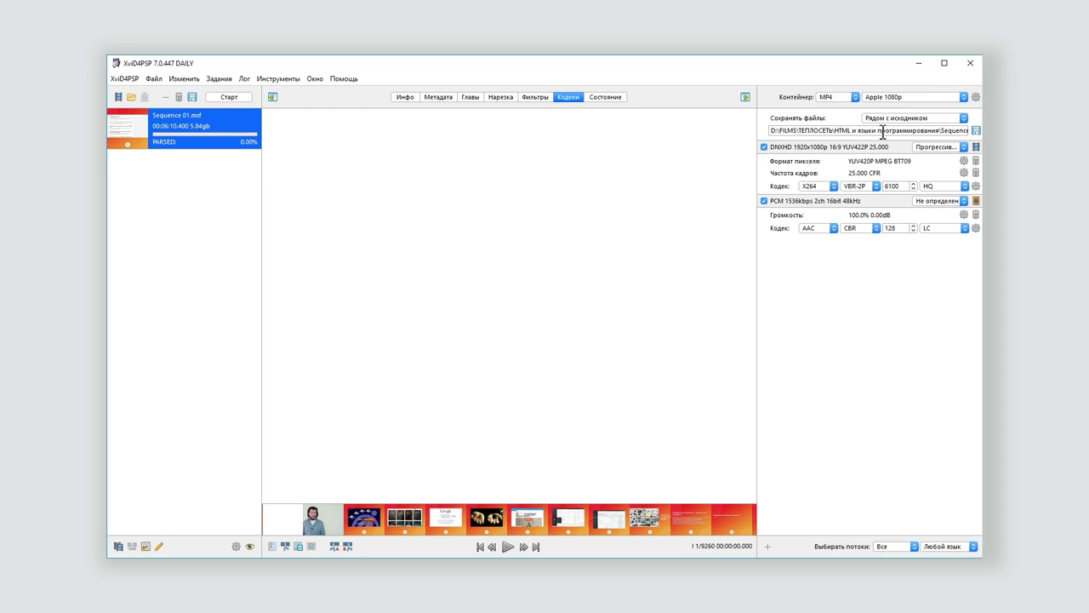
Look through the available output containers, keeping MP4 for the job.
left_click(823, 100)
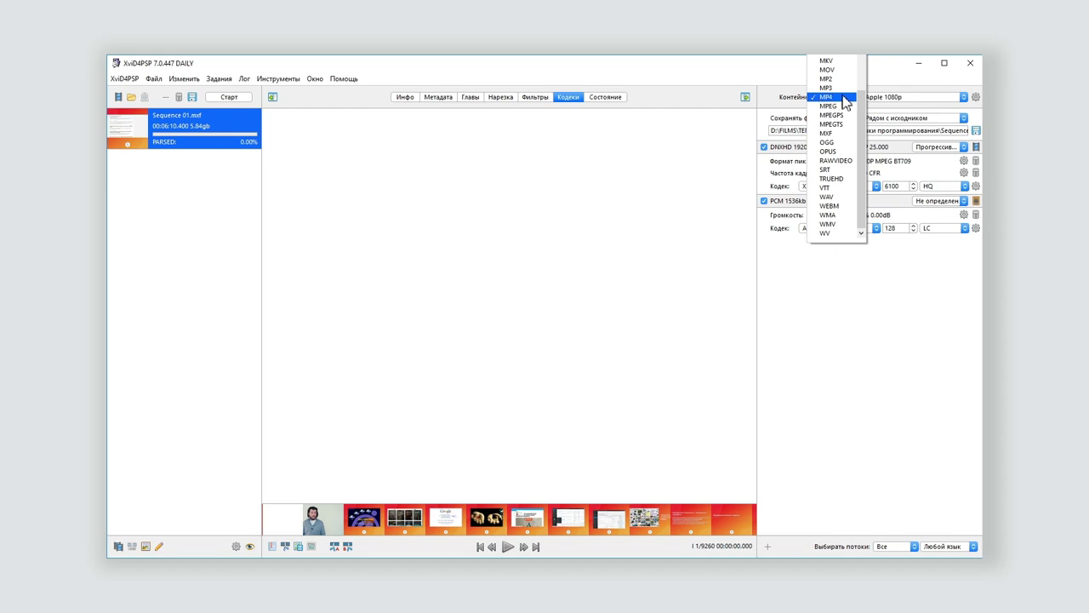
left_click_drag(863, 125, 838, 87)
left_click(840, 166)
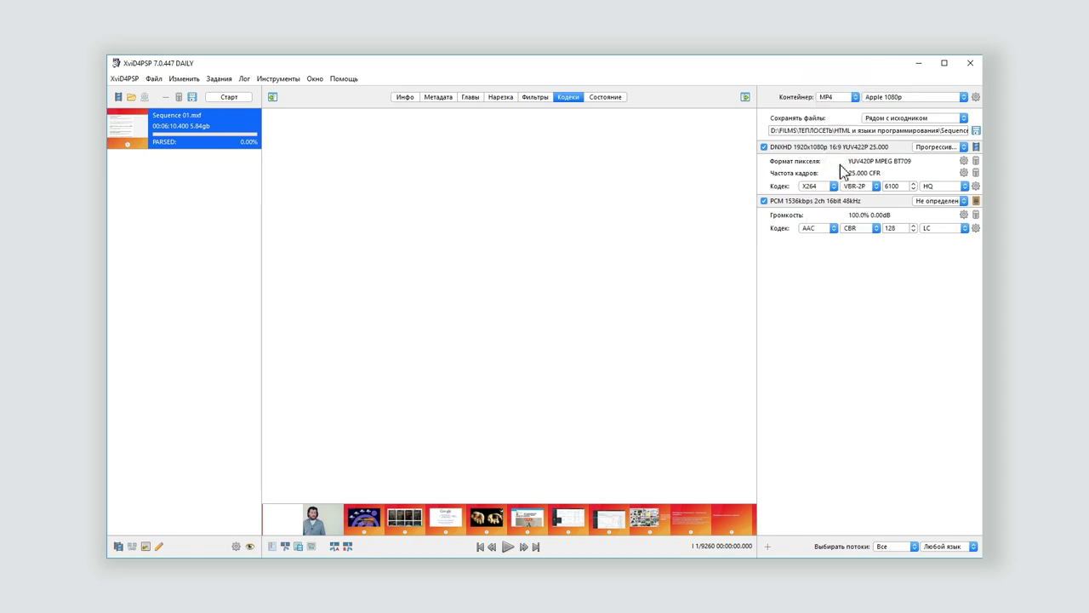
Use the X264 video codec with VBR-2P encoding, a bitrate of 6100 and the HQ preset.
left_click(822, 186)
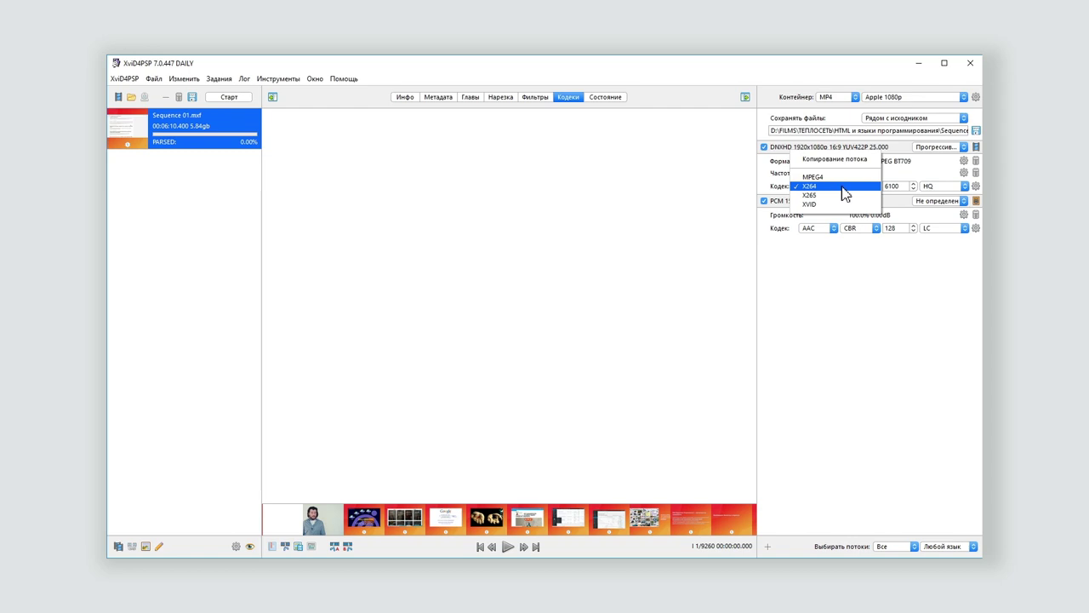
left_click(843, 186)
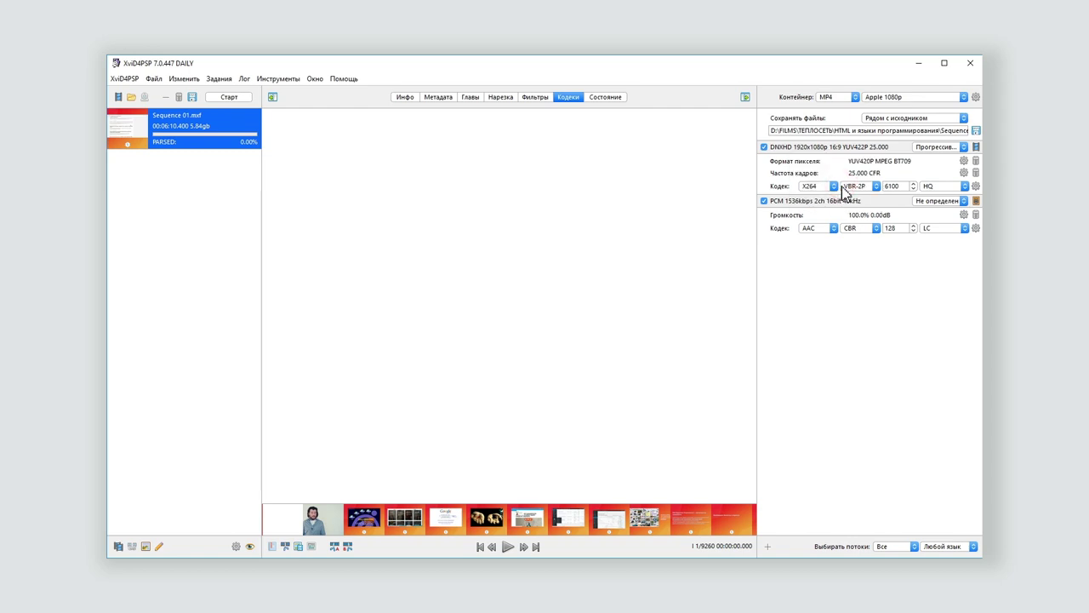
left_click(856, 186)
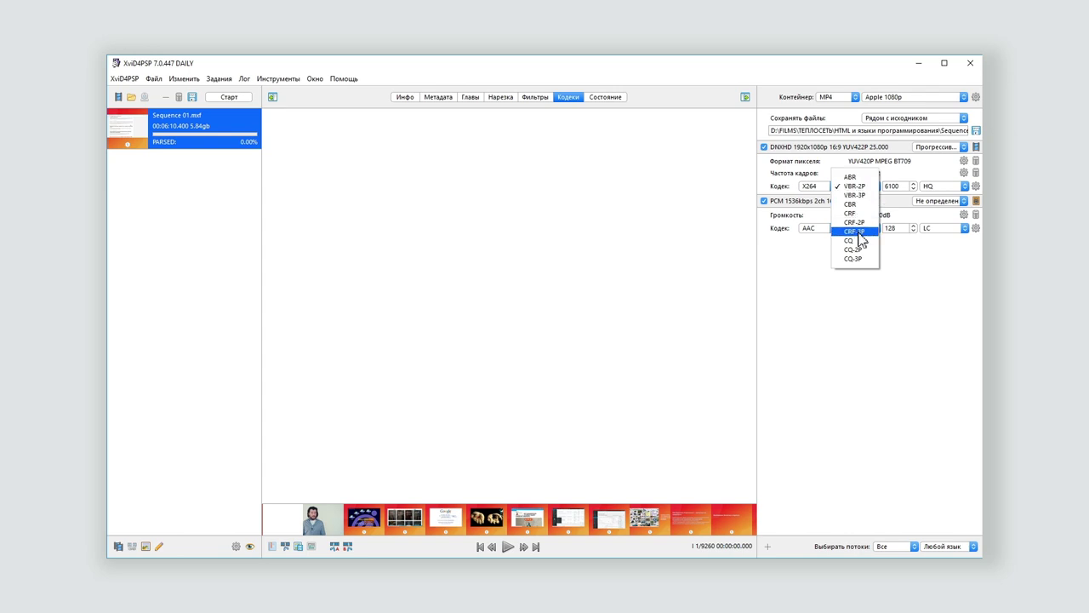
left_click(866, 178)
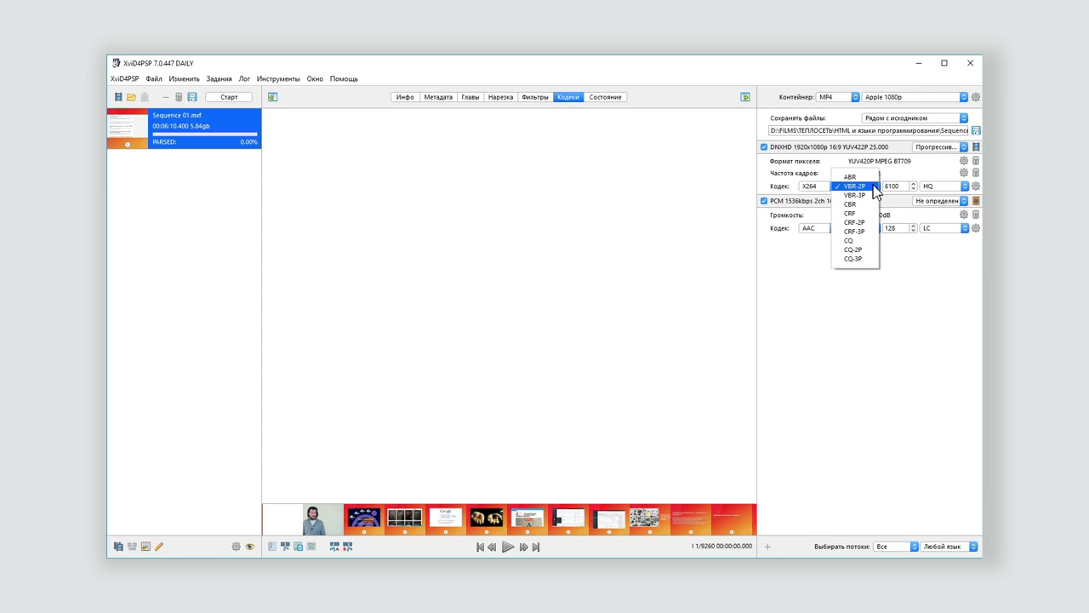
left_click(868, 185)
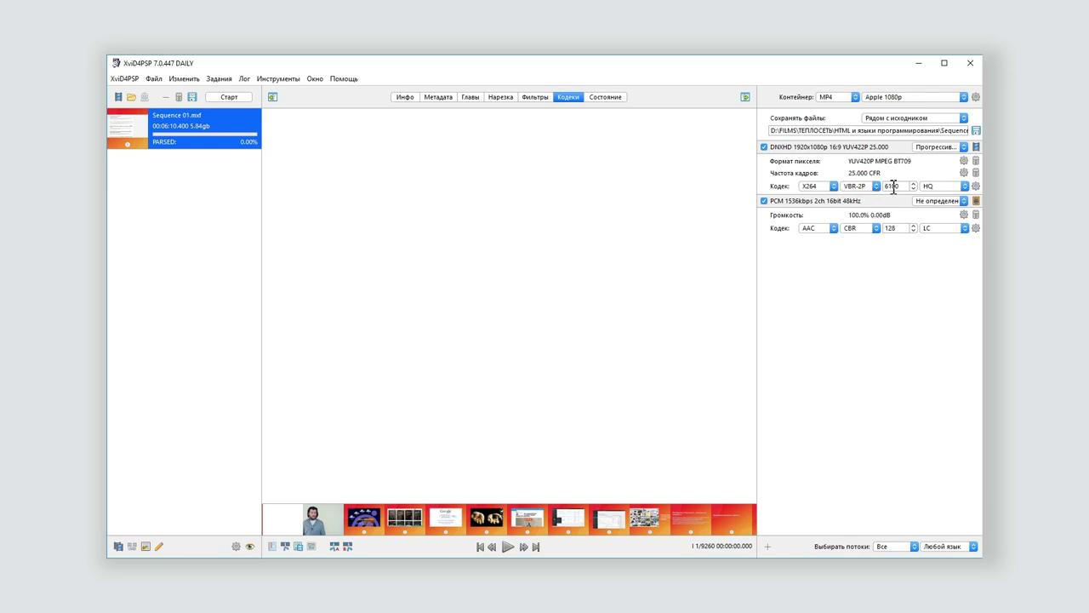
left_click(900, 186)
left_click(936, 185)
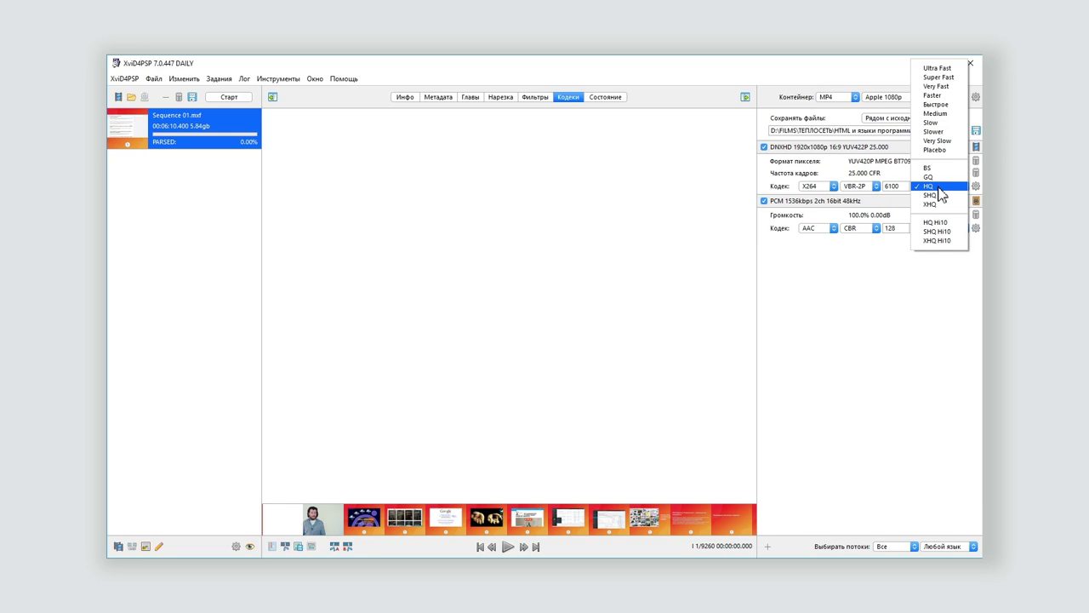
left_click(939, 187)
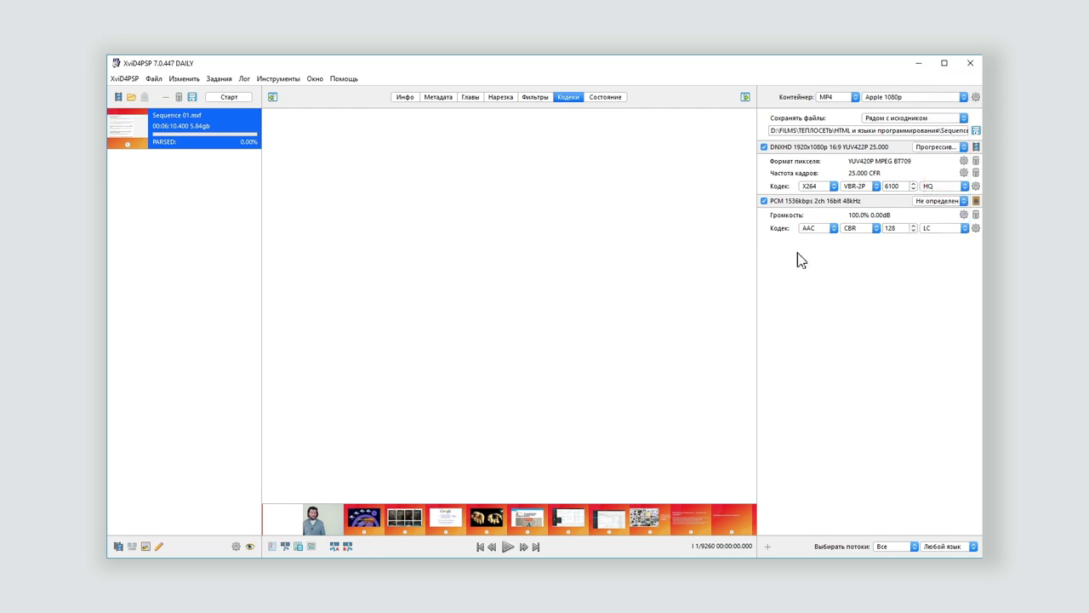
Use the AAC audio codec with a bitrate of 128 for the job's sound track.
left_click(812, 227)
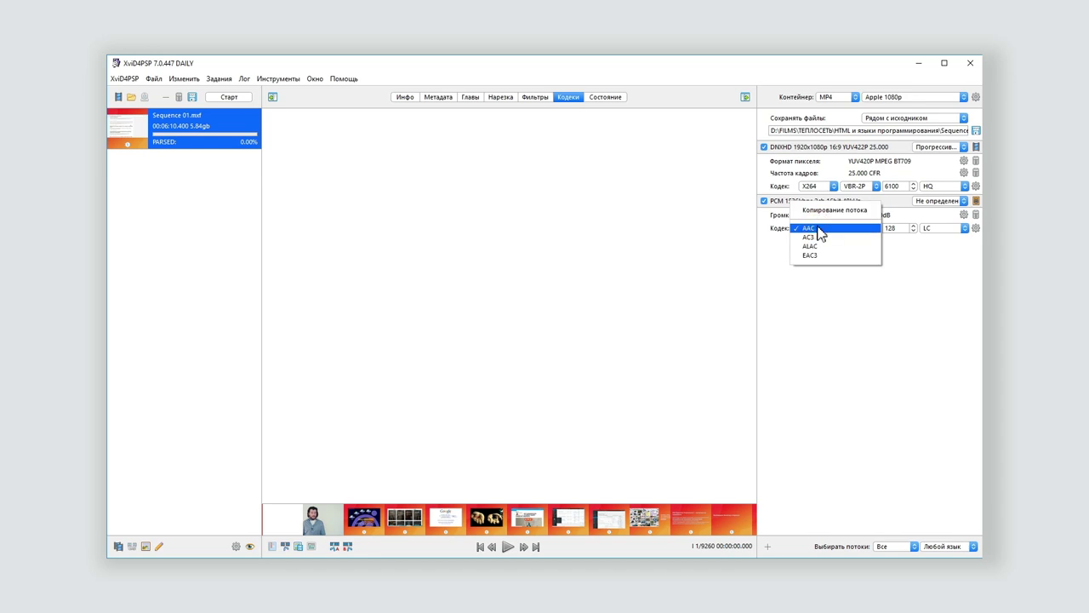
left_click(820, 229)
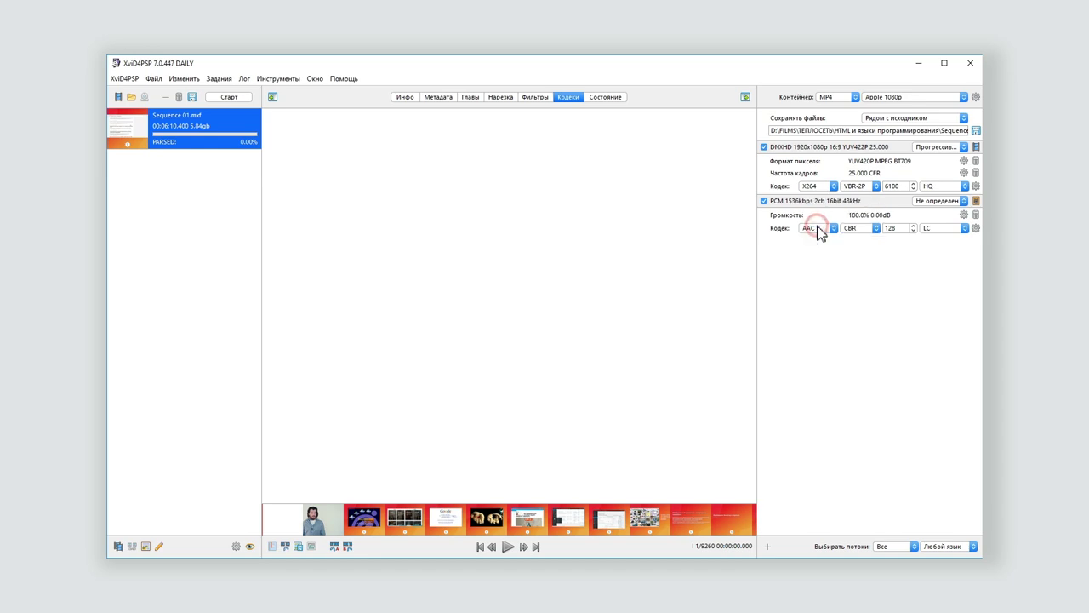
left_click(905, 225)
Check the save location setting and the save dialog for the encoded file.
left_click(898, 118)
left_click(898, 119)
left_click(976, 131)
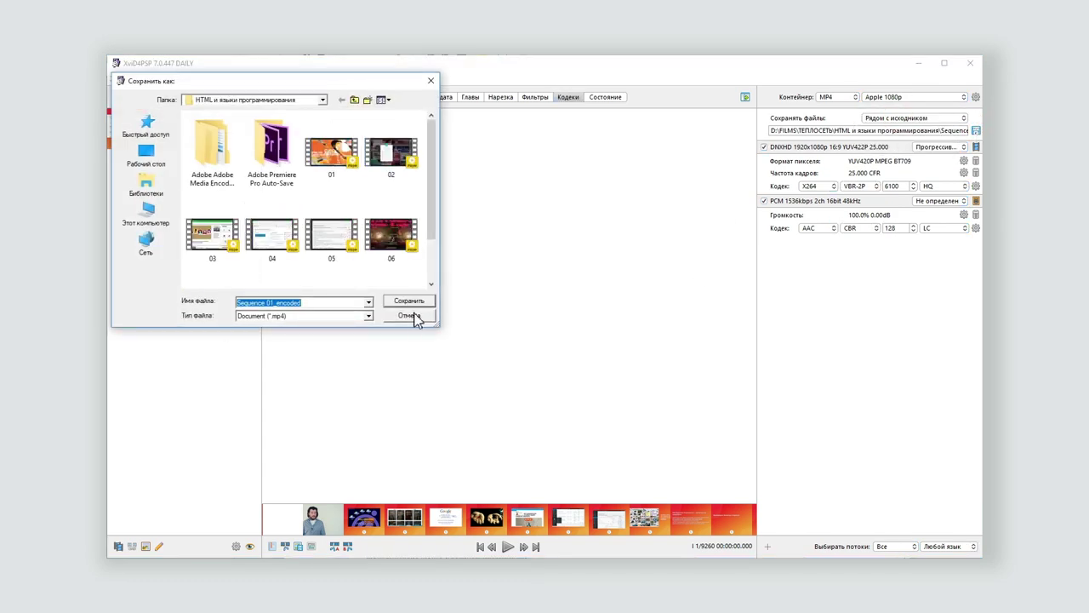
left_click(416, 315)
left_click(954, 297)
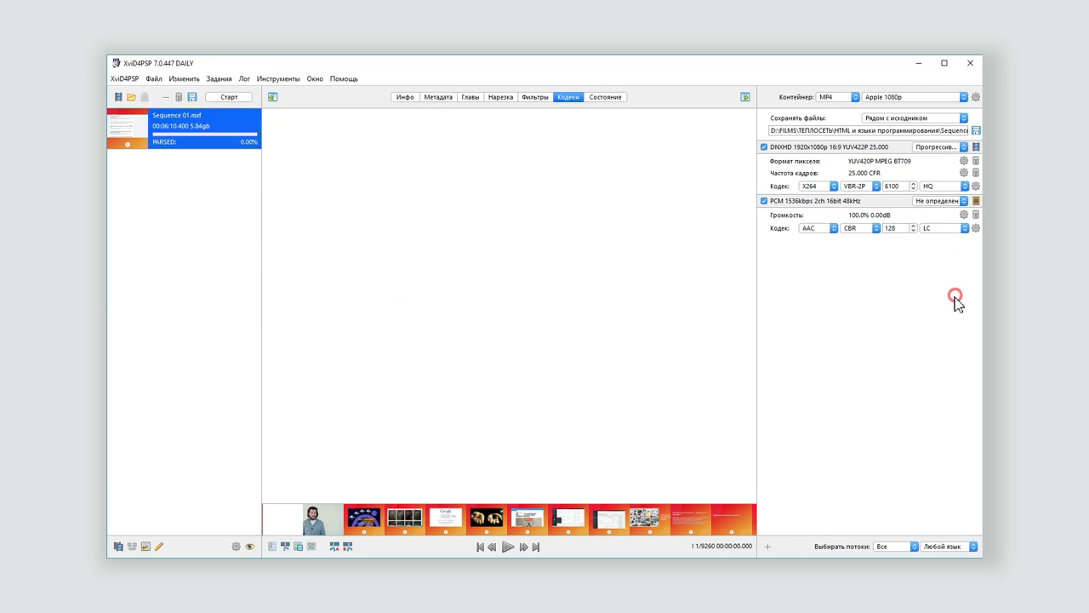
Start encoding the Sequence 01.mxf job.
left_click(227, 97)
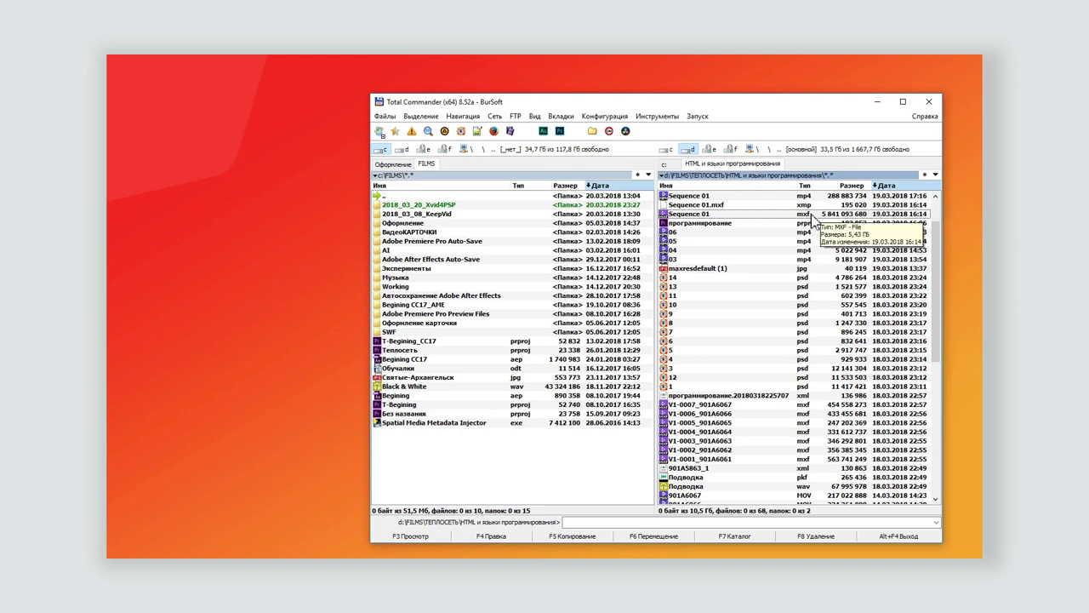
Play Sequence 01.mxf from Total Commander and skip forward and back in the video.
double_click(804, 215)
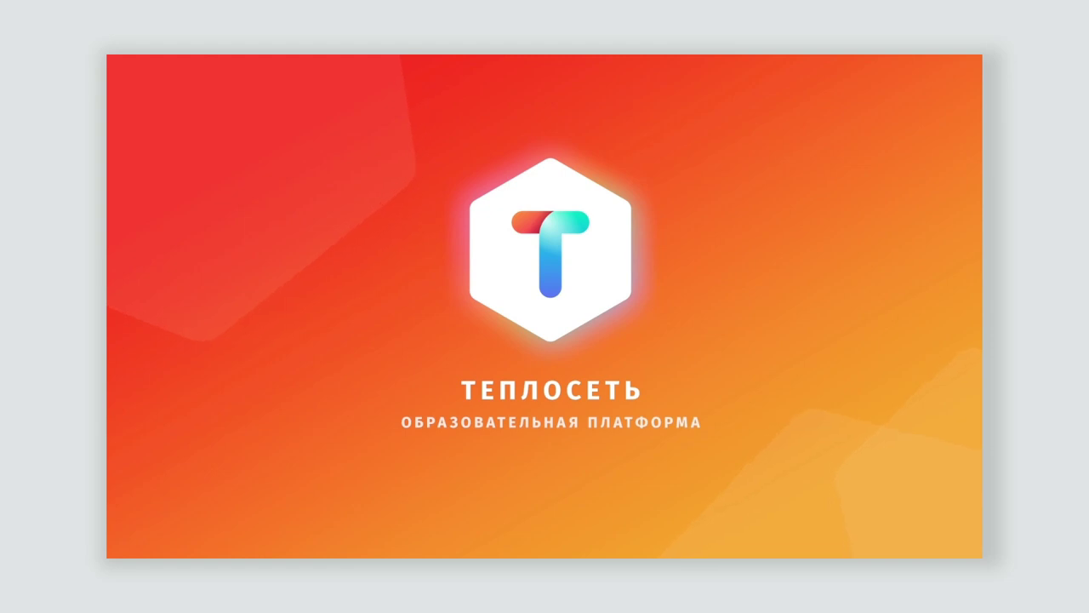
key("Right")
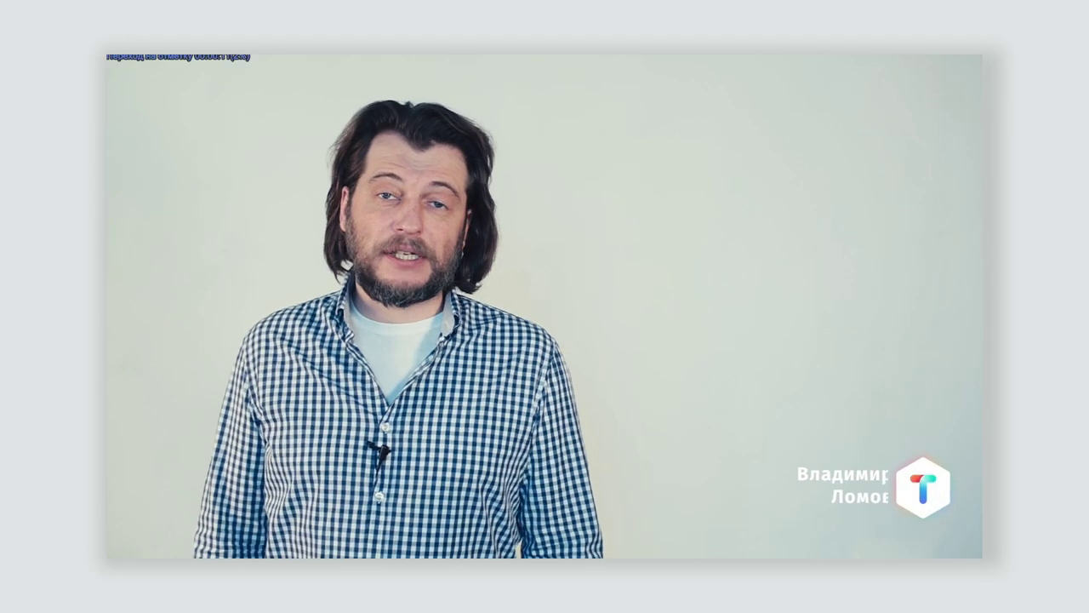
key("Left")
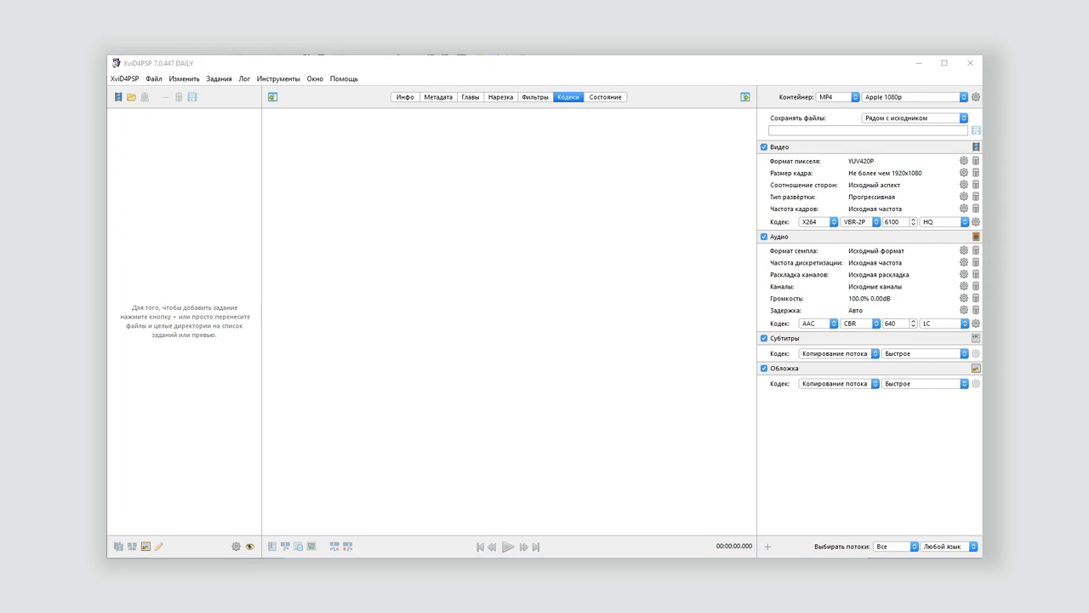
Add V1-0007_901A6067.mxf from Total Commander to the XviD4PSP job list and show its filter settings.
key("alt+Tab")
left_click_drag(634, 179, 183, 238)
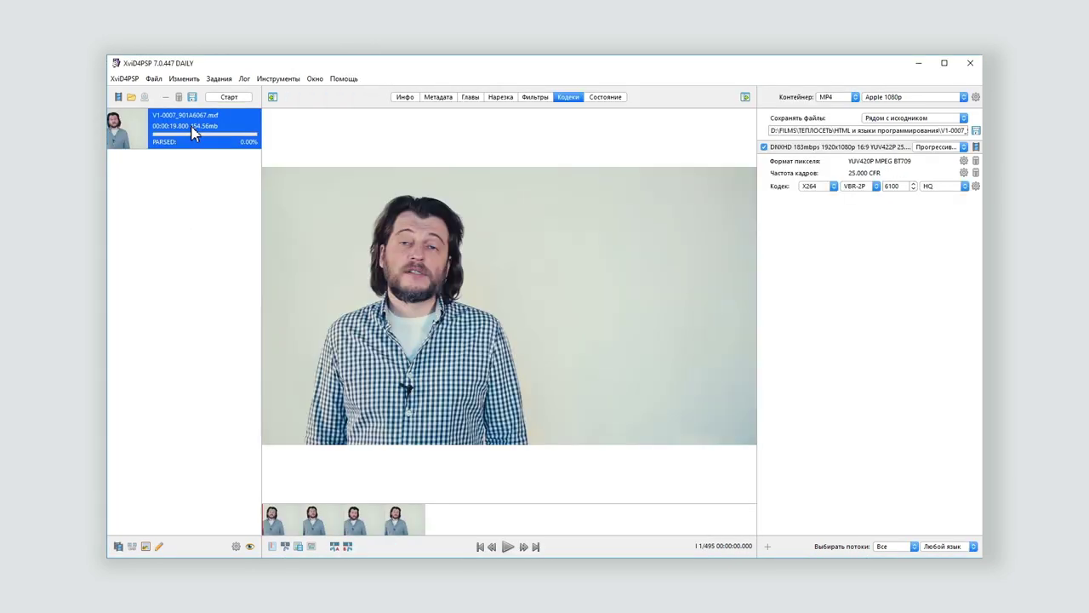
left_click(534, 97)
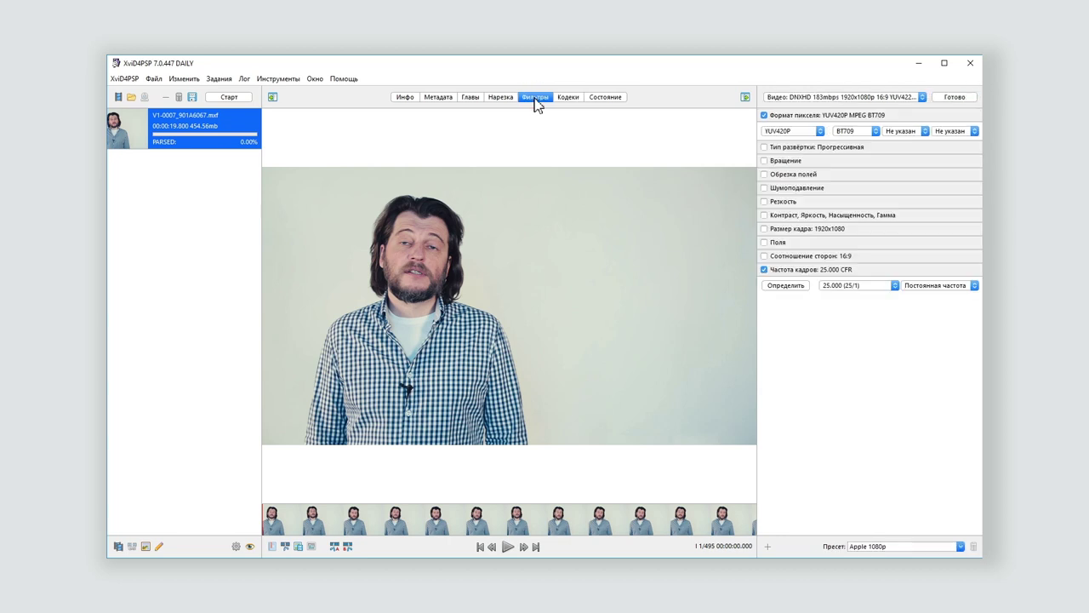
Look at the options of the sharpness, noise reduction and contrast/brightness/saturation/gamma filters, leaving each filter disabled.
left_click(764, 202)
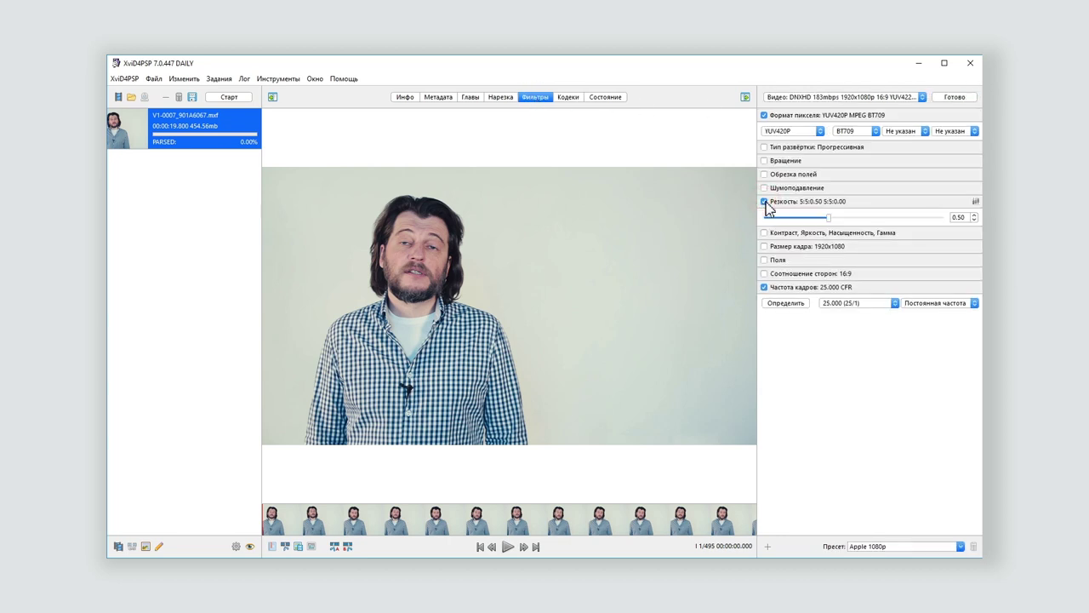
left_click(764, 201)
left_click(764, 188)
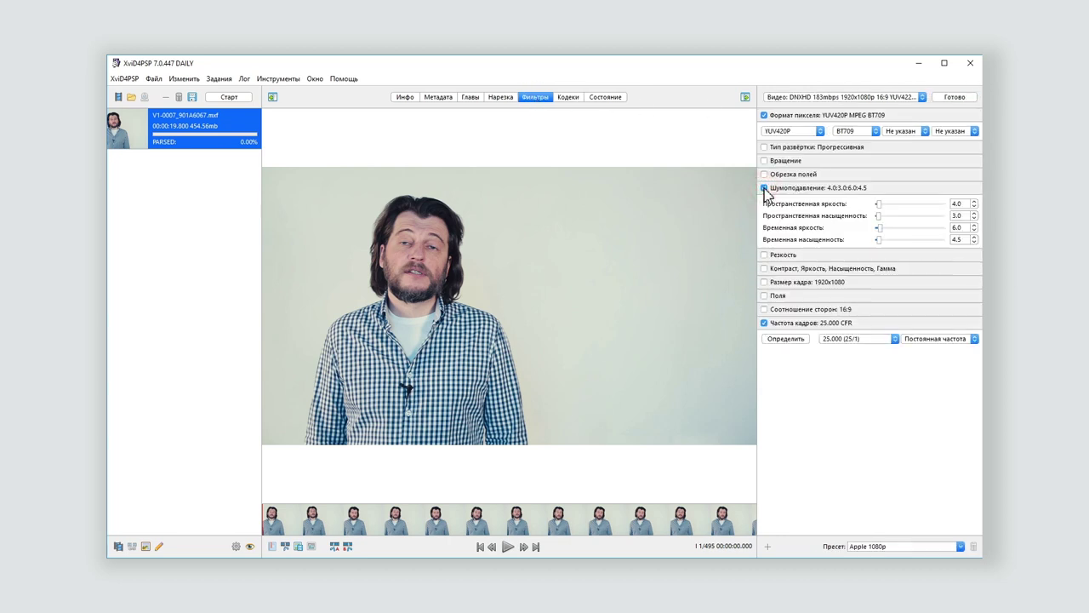
left_click(764, 188)
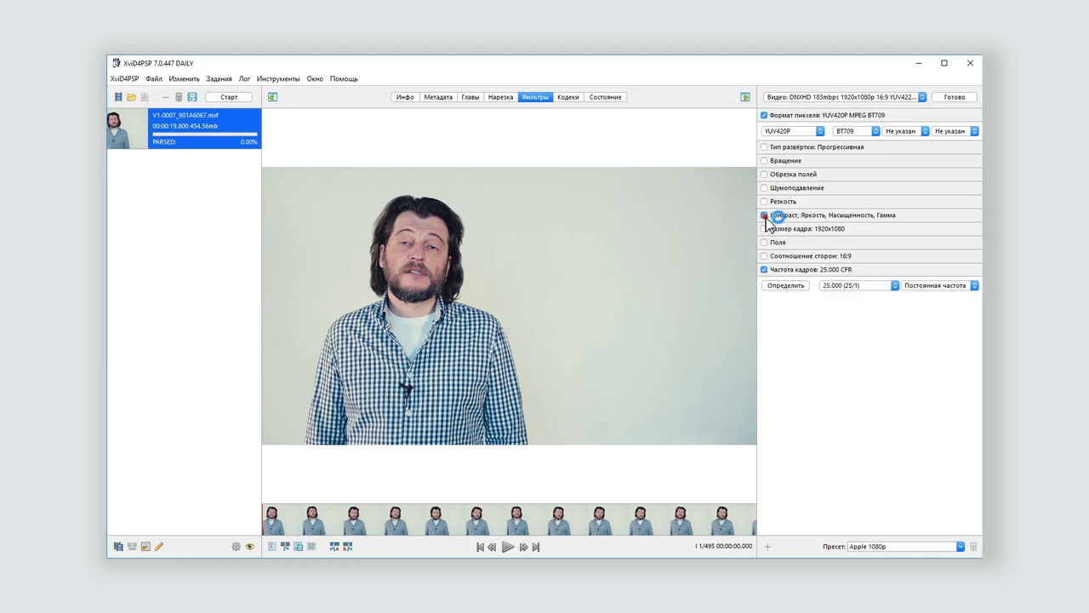
left_click(764, 215)
left_click(764, 215)
Enable the frame size filter and limit the output frame with the 720x576max preset.
left_click(764, 229)
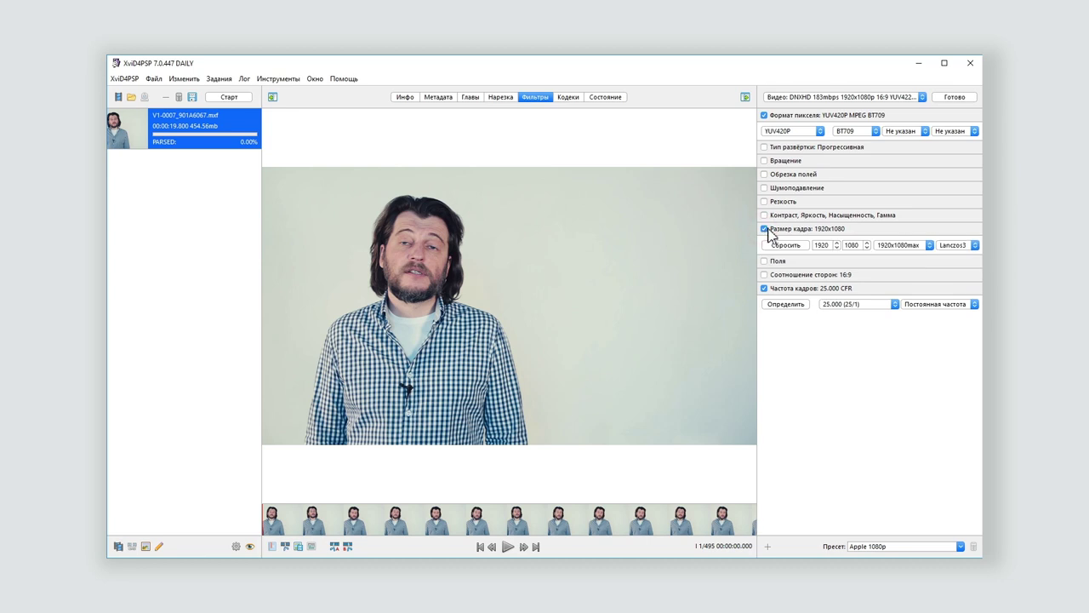
left_click(895, 247)
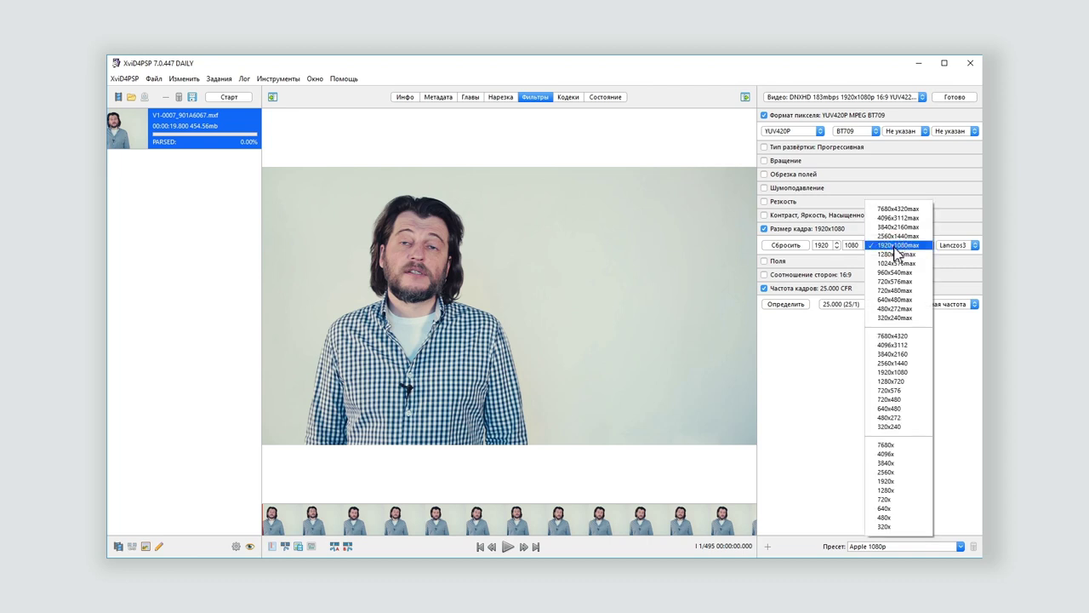
left_click(898, 281)
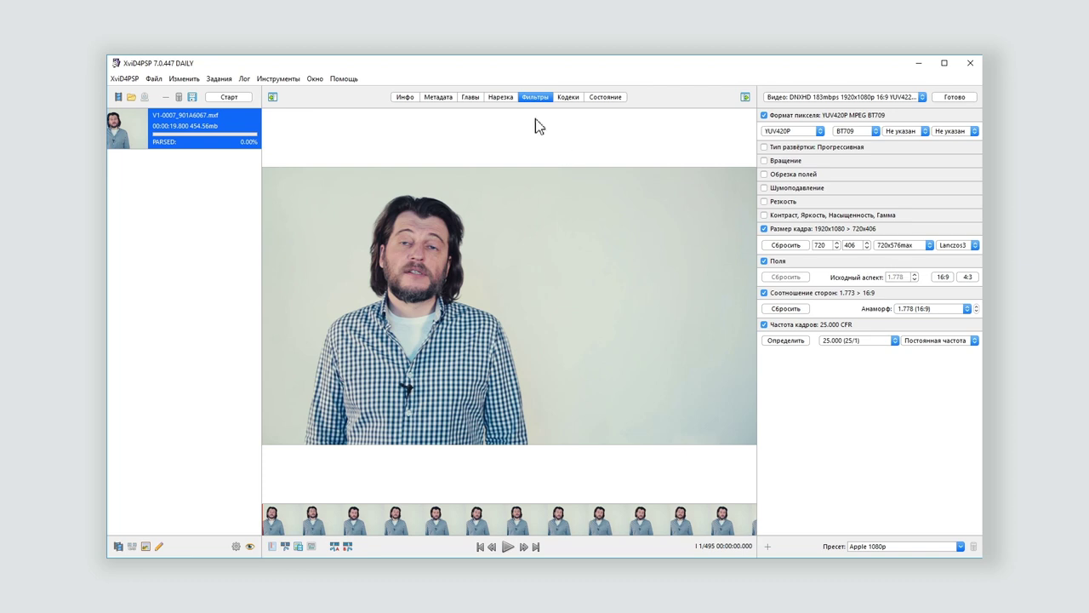
Check the MP4 container in the codec settings and start encoding the V1-0007_901A6067.mxf job.
left_click(568, 98)
left_click(827, 98)
left_click(830, 99)
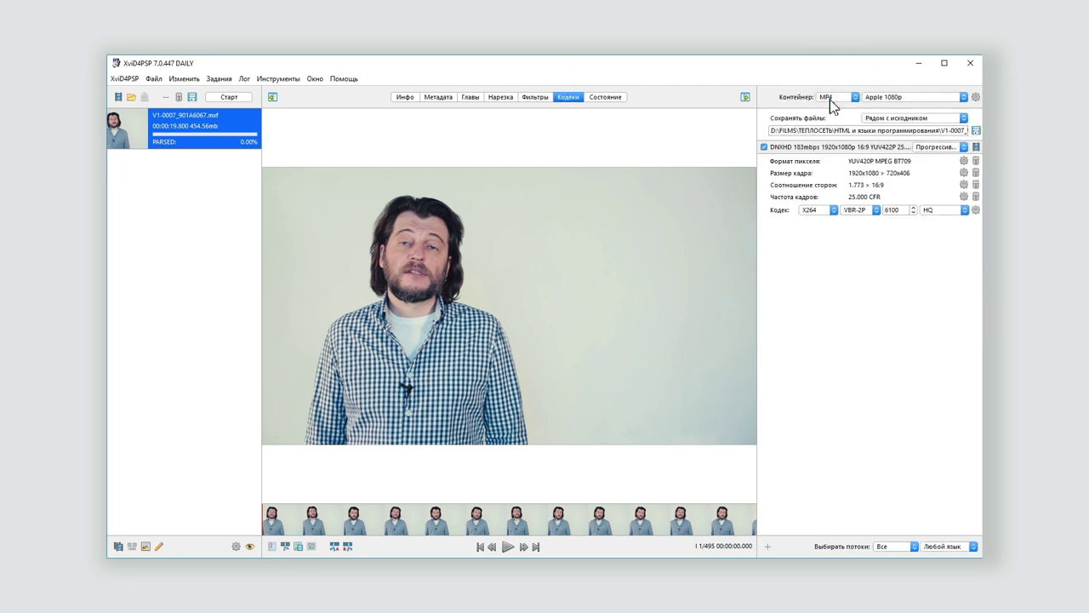
left_click(231, 98)
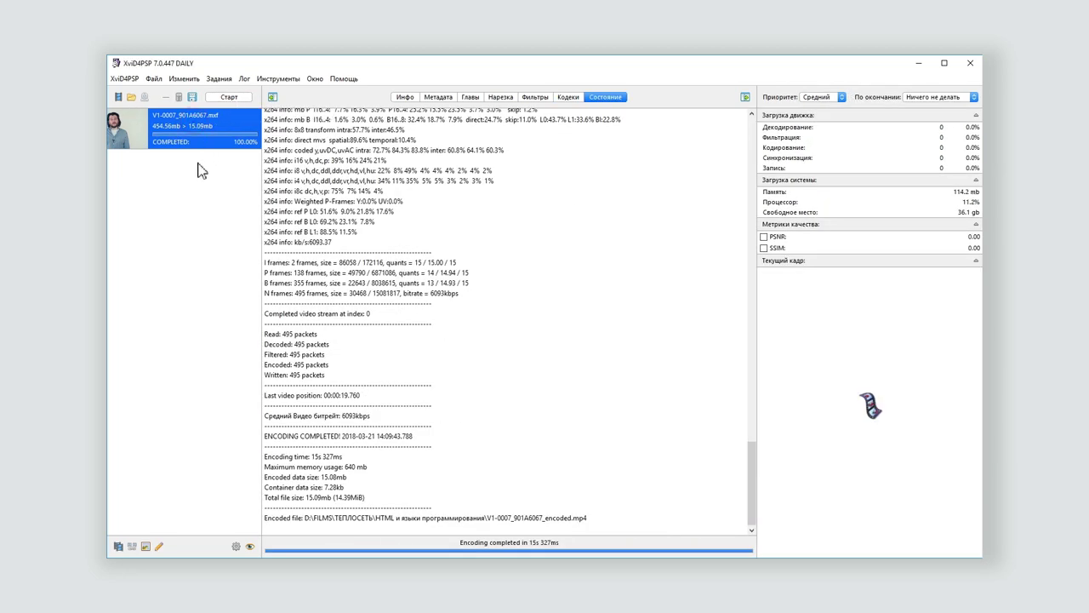
Change the output container of the V1-0007_901A6067.mxf job to AVI in the codec settings.
left_click(573, 99)
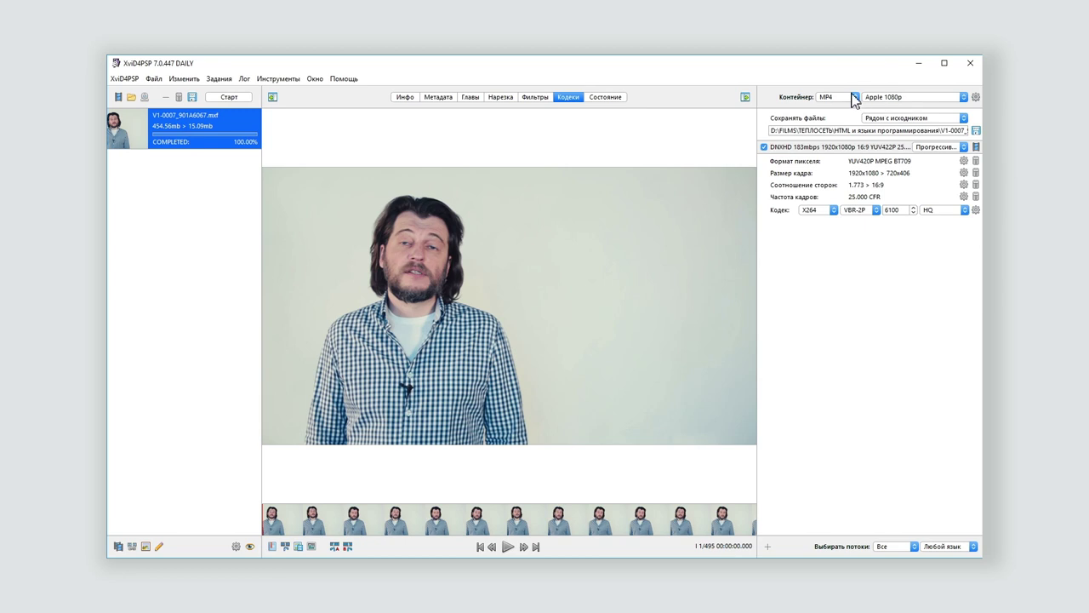
left_click(854, 99)
left_click(830, 125)
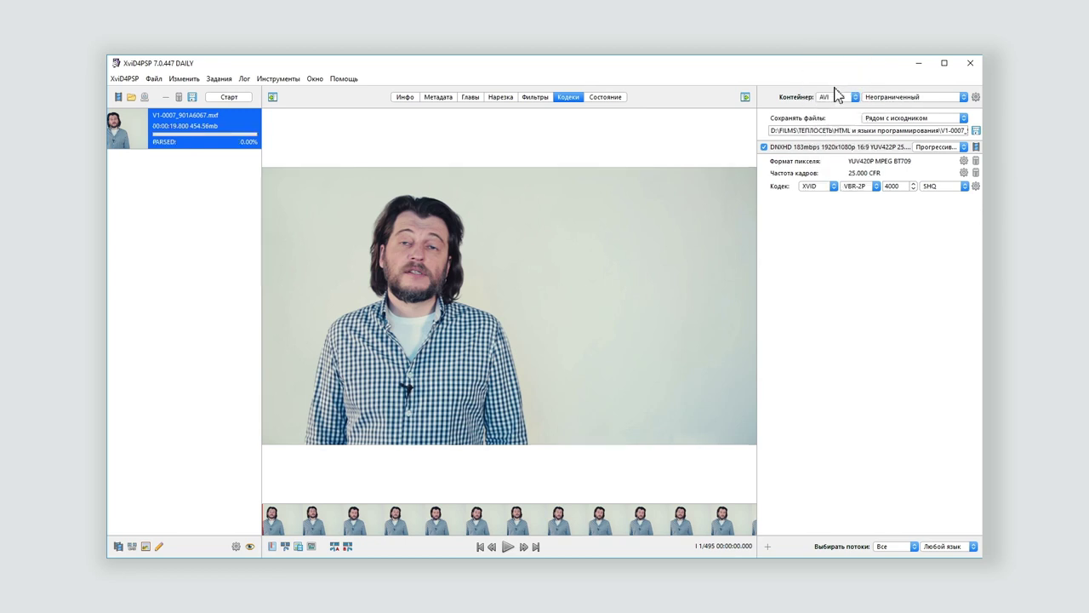
scroll(911, 185, "up", 20)
Enable frame resizing for the AVI output and choose the 720x576max size preset.
left_click(536, 99)
left_click(765, 229)
left_click(904, 245)
left_click(895, 322)
Keep XVID as the video codec and start encoding the AVI version of V1-0007_901A6067.mxf.
left_click(570, 99)
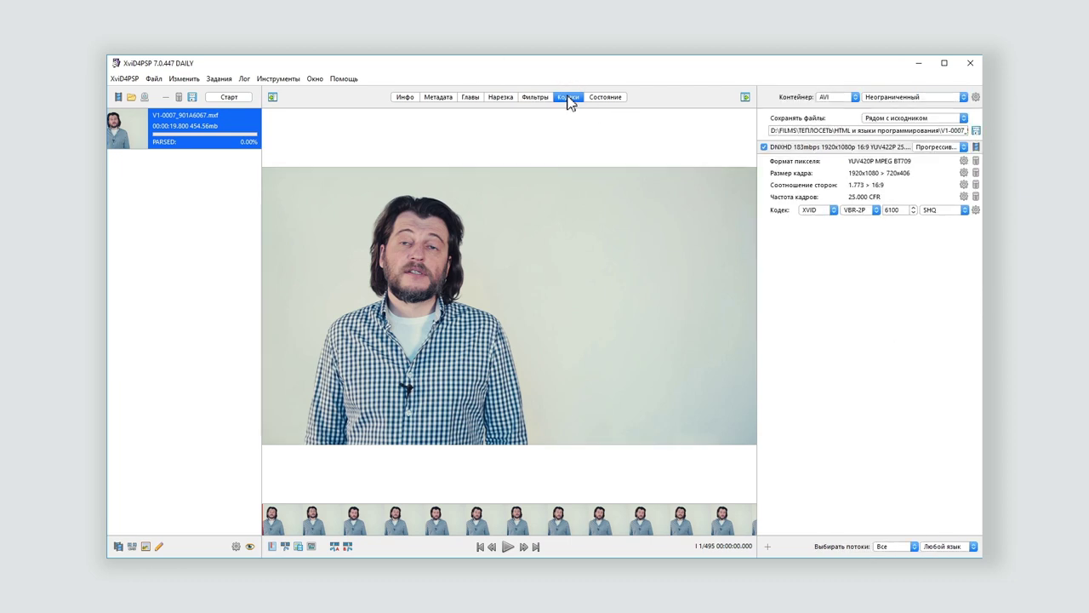
left_click(812, 210)
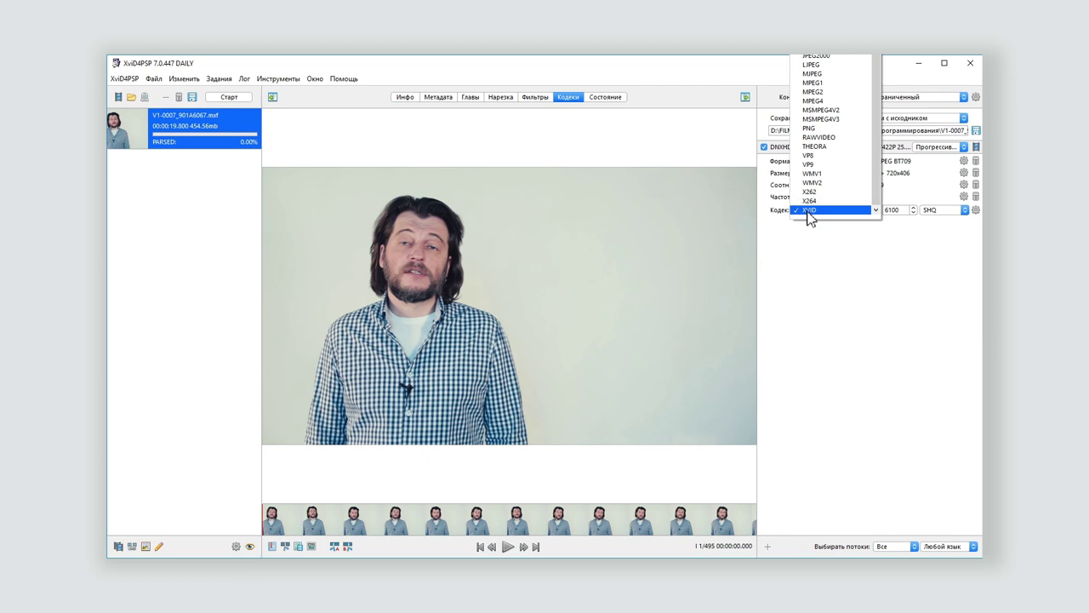
left_click(809, 210)
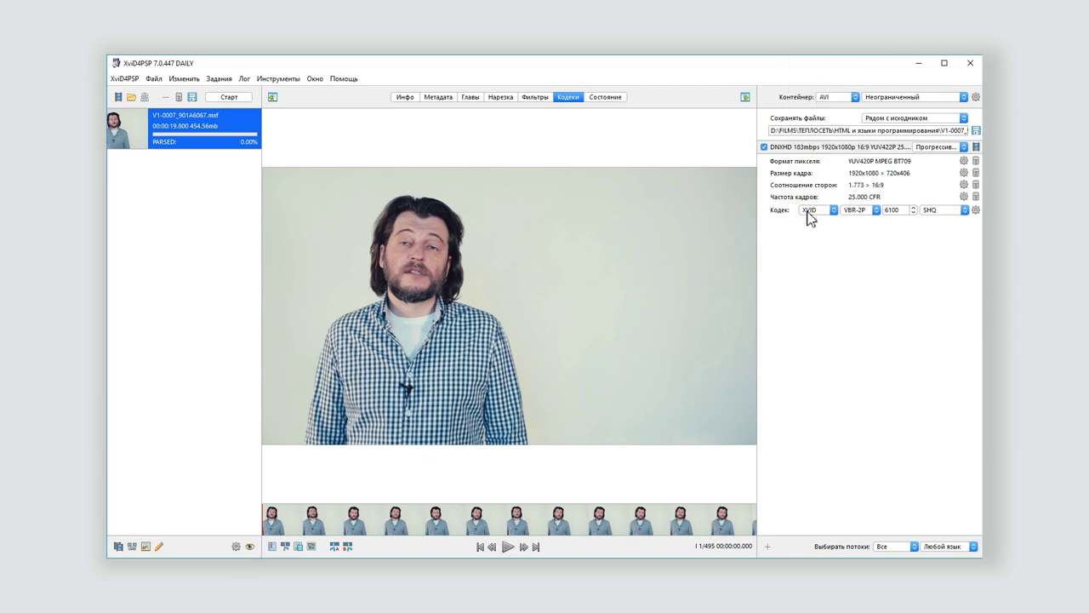
left_click(232, 101)
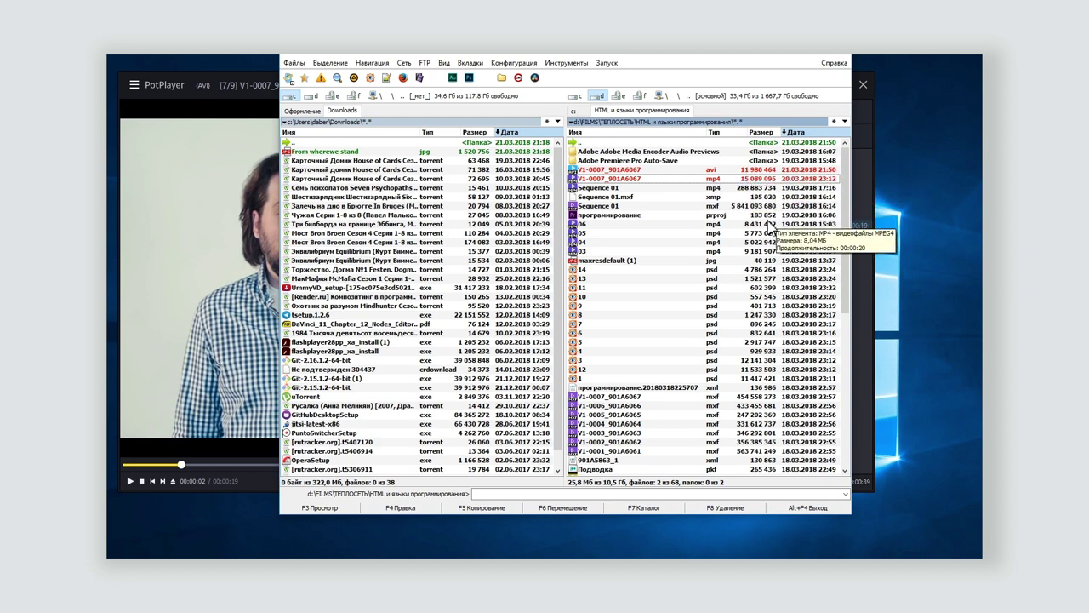
Play the MP4 and AVI versions of V1-0007_901A6067 in PotPlayer, enlarging the player window to compare their picture quality.
left_click(213, 269)
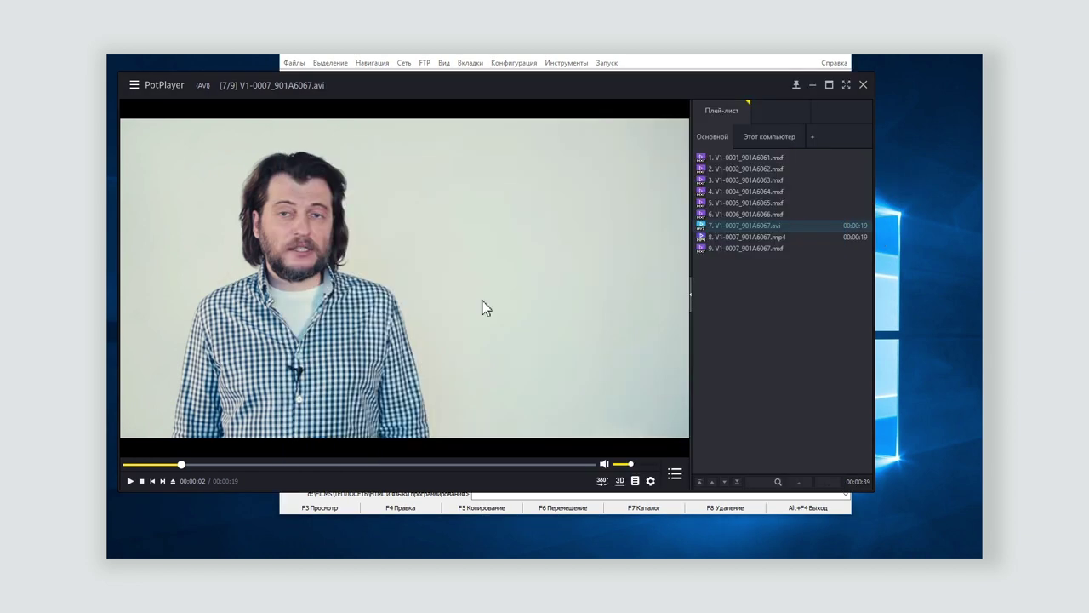
double_click(851, 239)
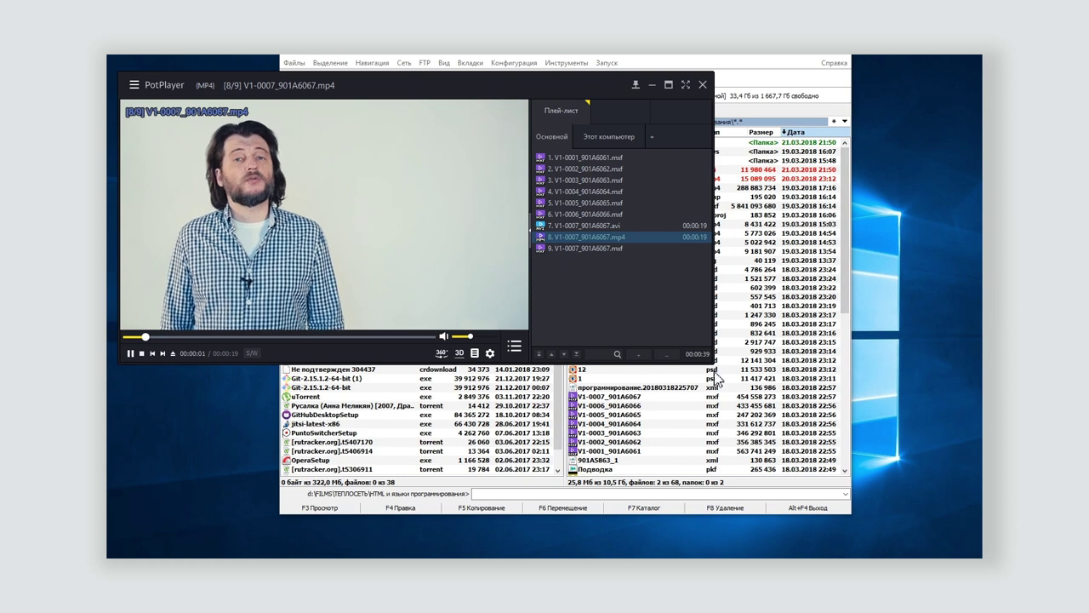
left_click_drag(714, 370, 840, 377)
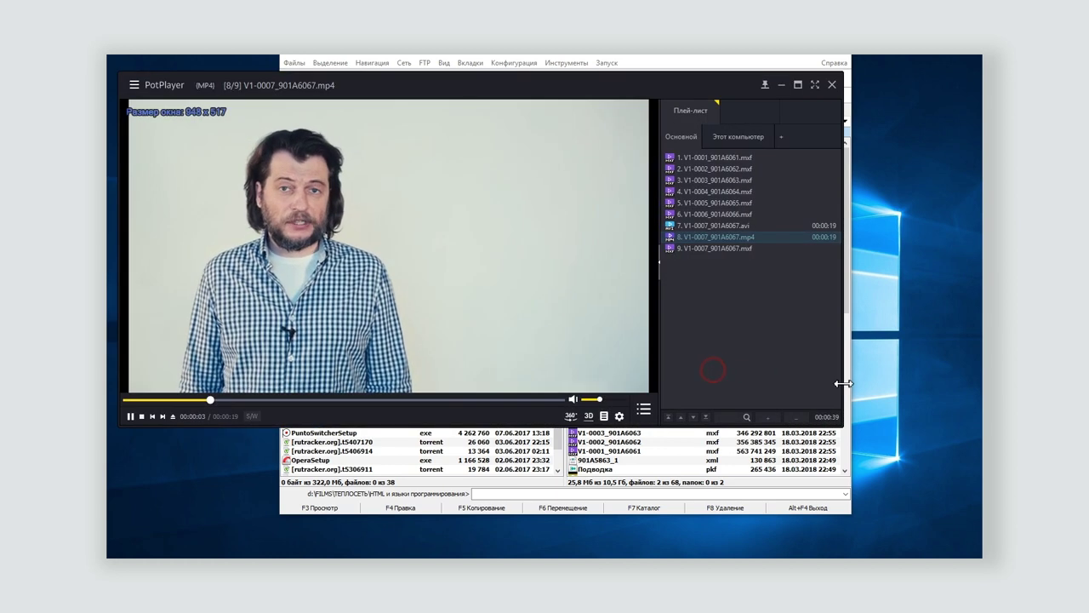
double_click(686, 227)
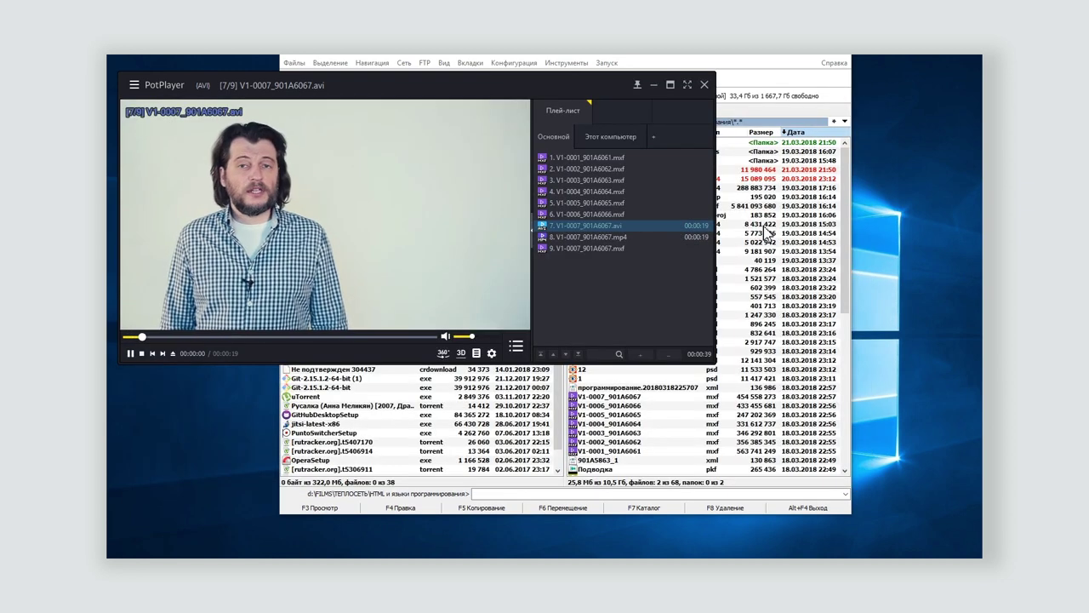
left_click_drag(714, 362, 951, 464)
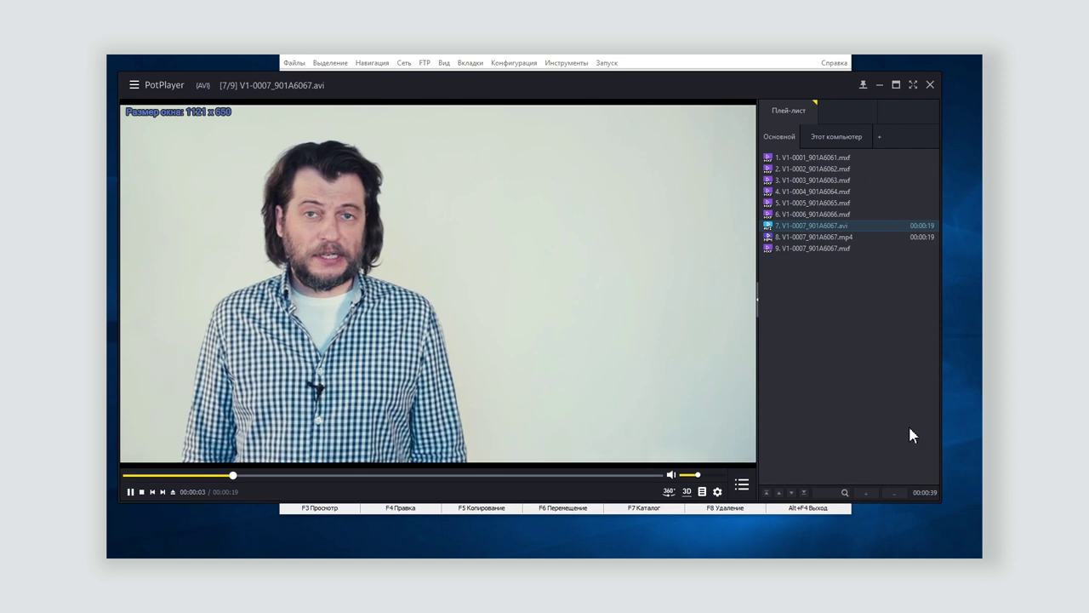